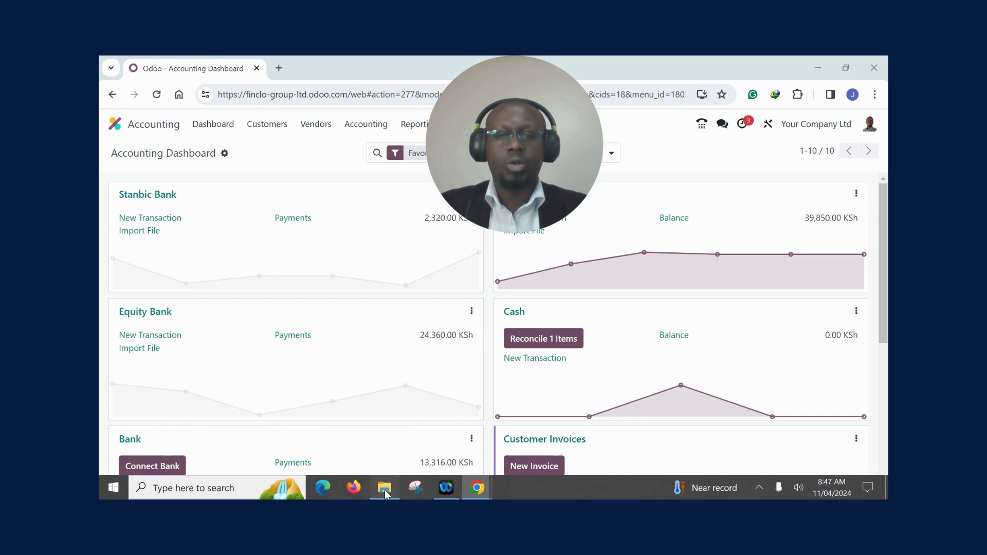
Open Bank.xlsx from the Downloads folder in Excel and dismiss the Office activation prompt
click(384, 487)
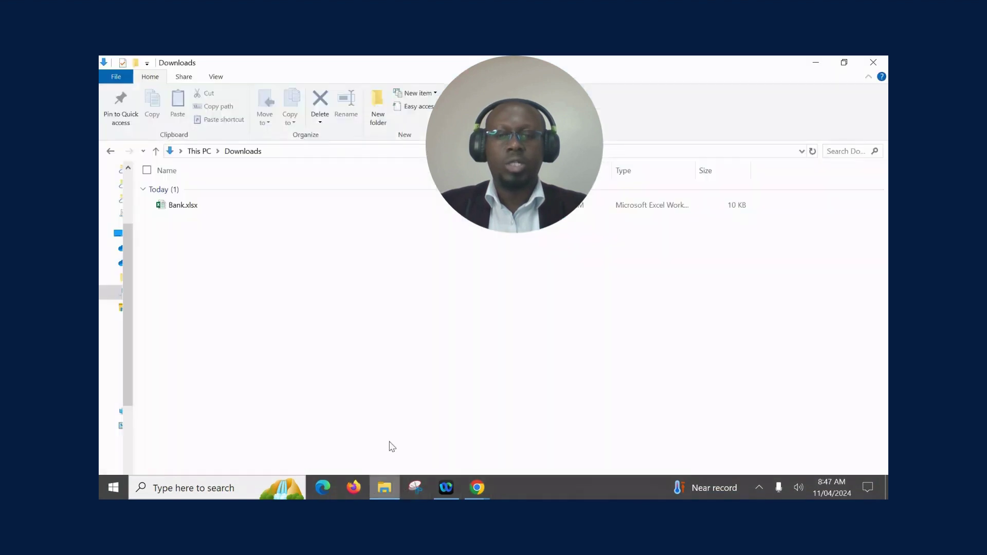
double_click(183, 204)
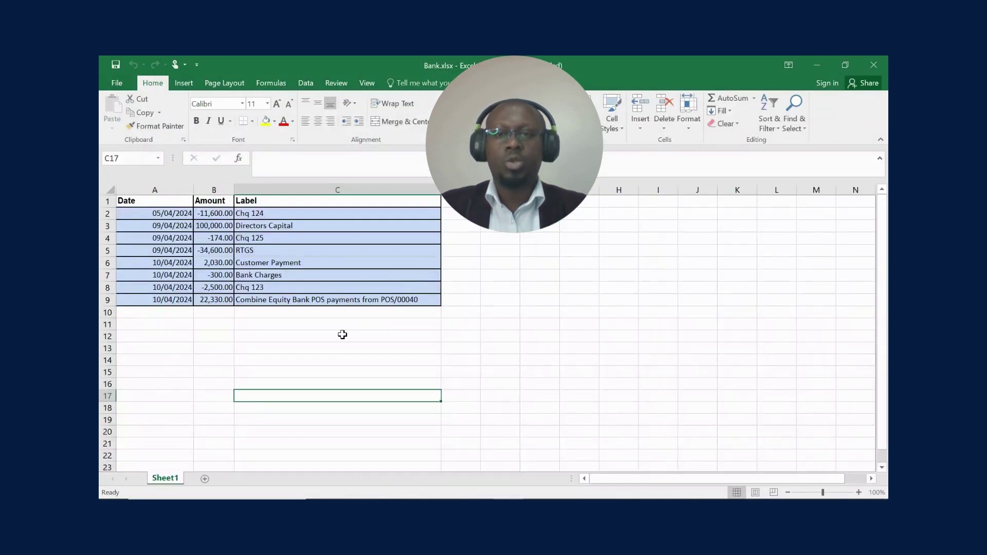
click(304, 340)
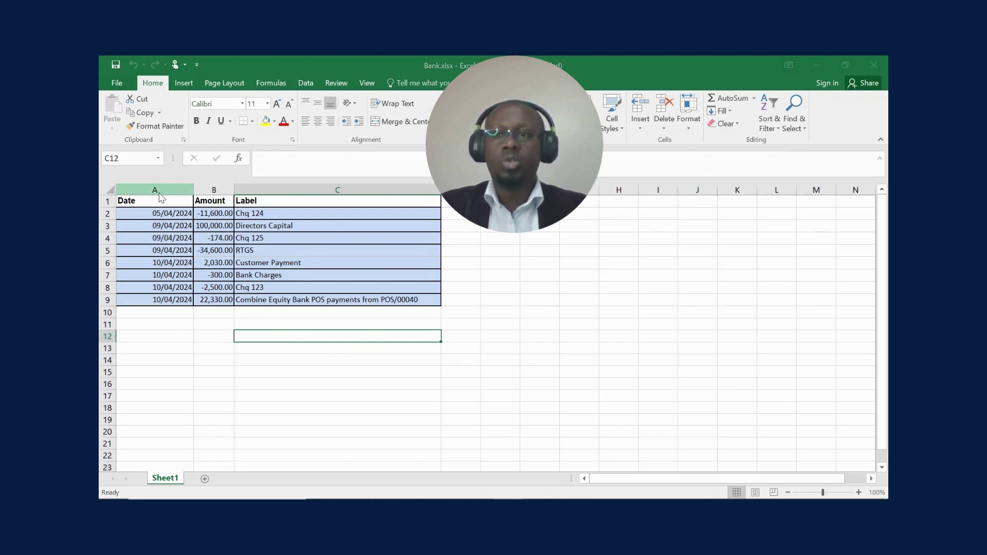
click(615, 406)
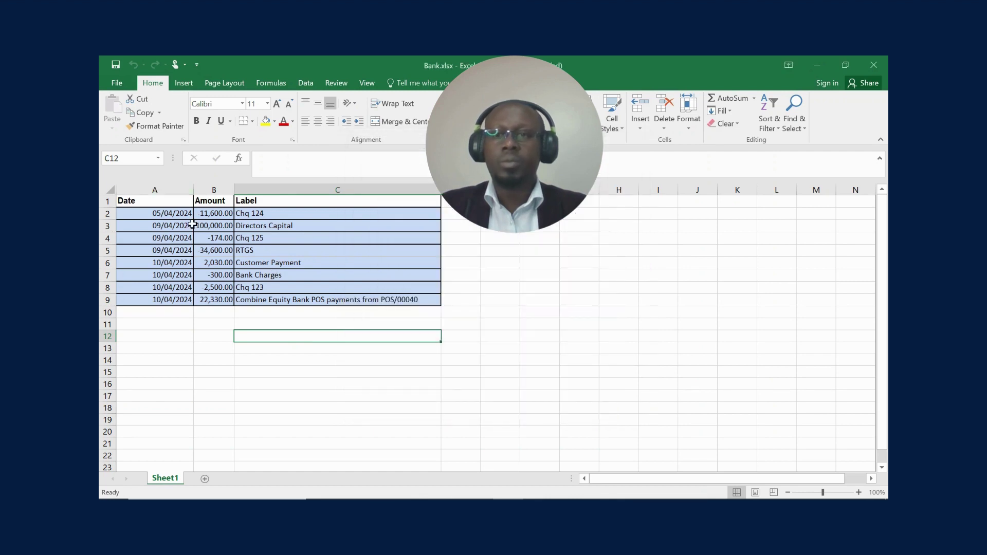
Select the Date, Amount and Label columns to review the eight transactions
drag(178, 216, 165, 316)
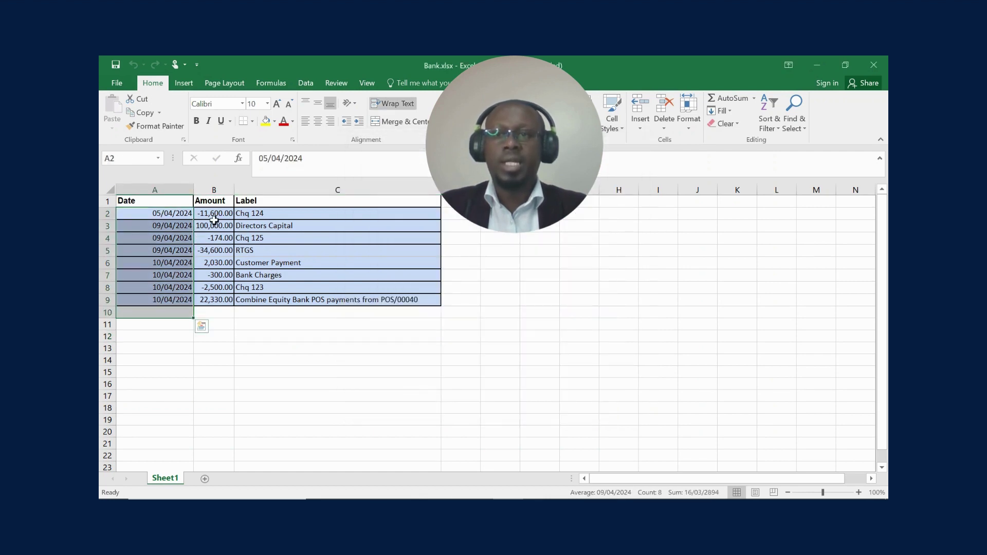
drag(216, 213, 214, 301)
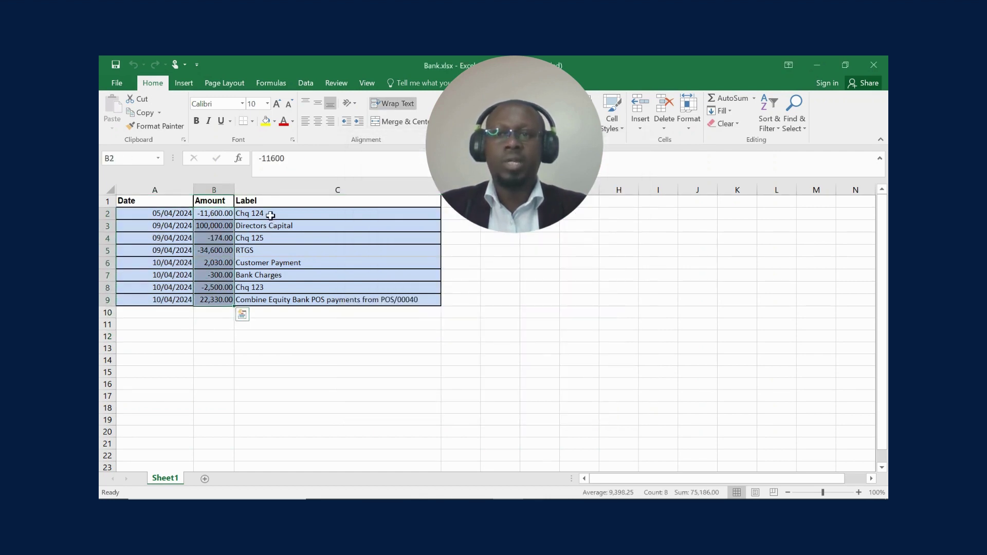
drag(268, 214, 269, 303)
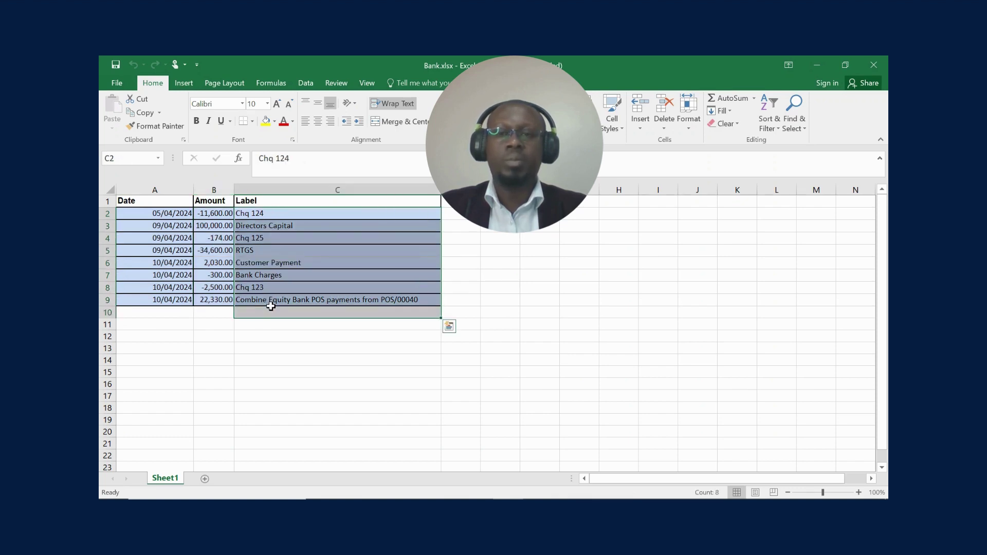
click(543, 278)
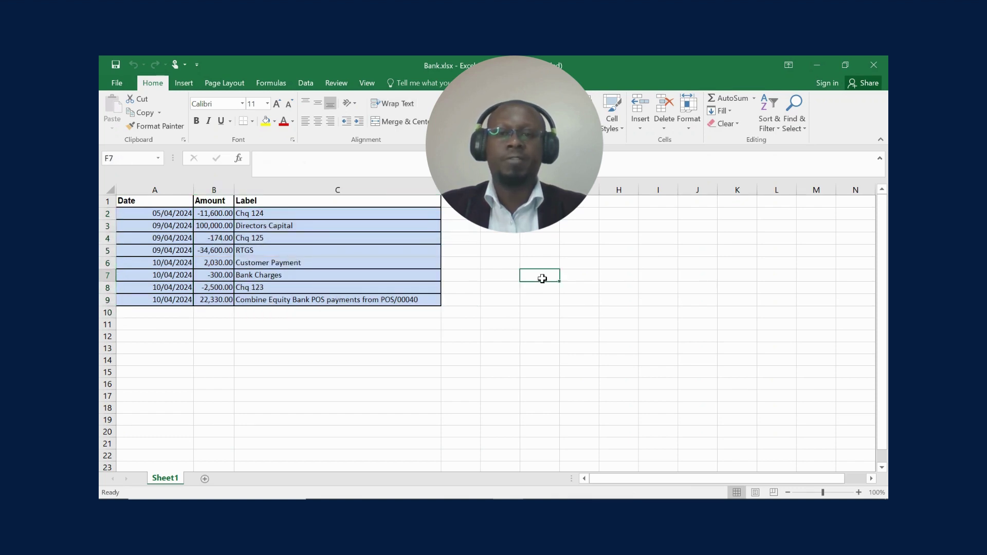
Close Excel and switch to the Odoo Accounting Dashboard in Chrome
click(869, 70)
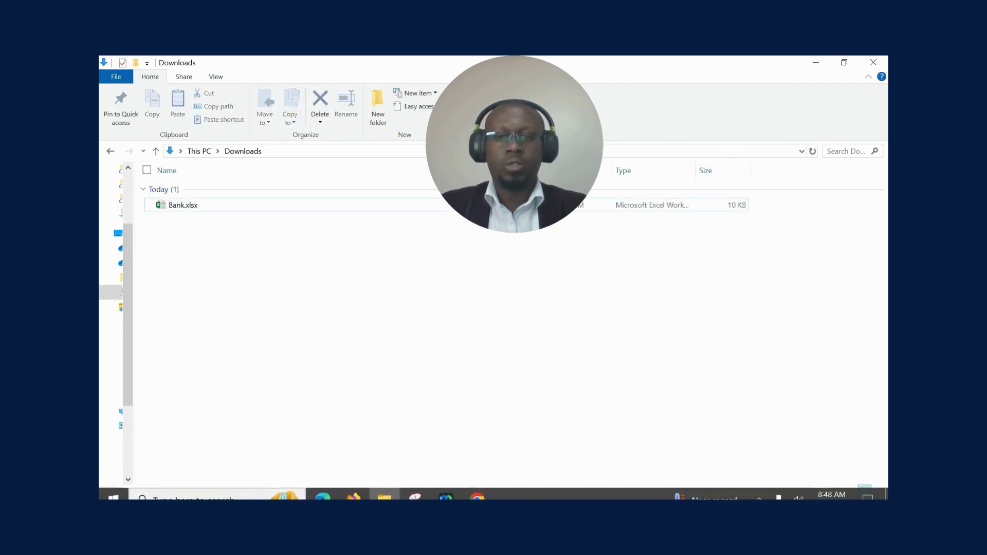
click(477, 492)
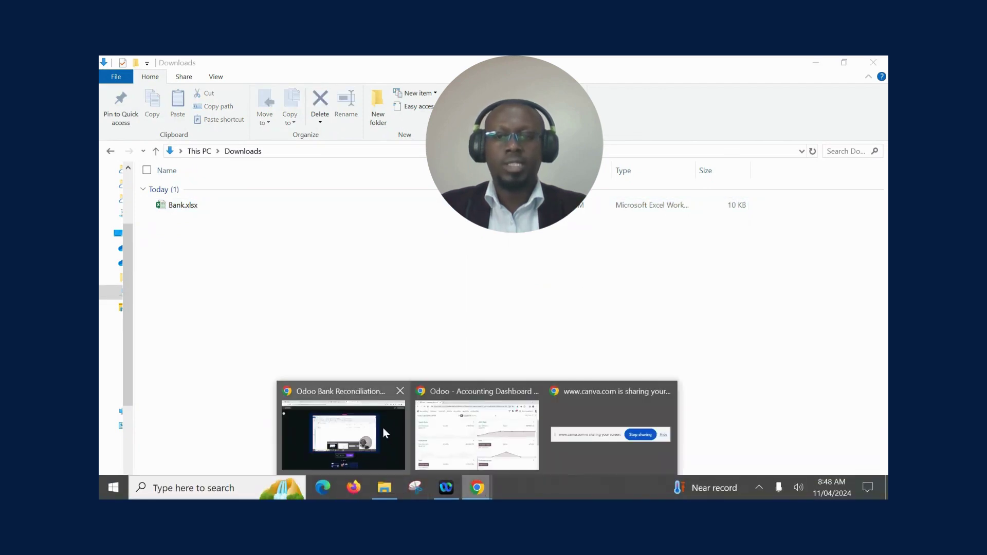
click(478, 438)
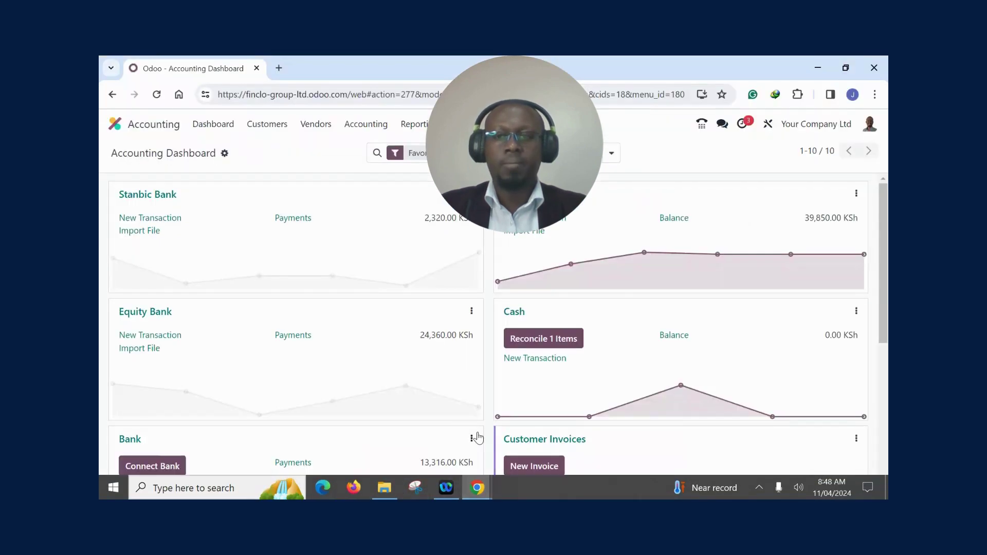
Import Bank.xlsx into Equity Bank, testing the column mapping before importing the 8 lines
click(138, 350)
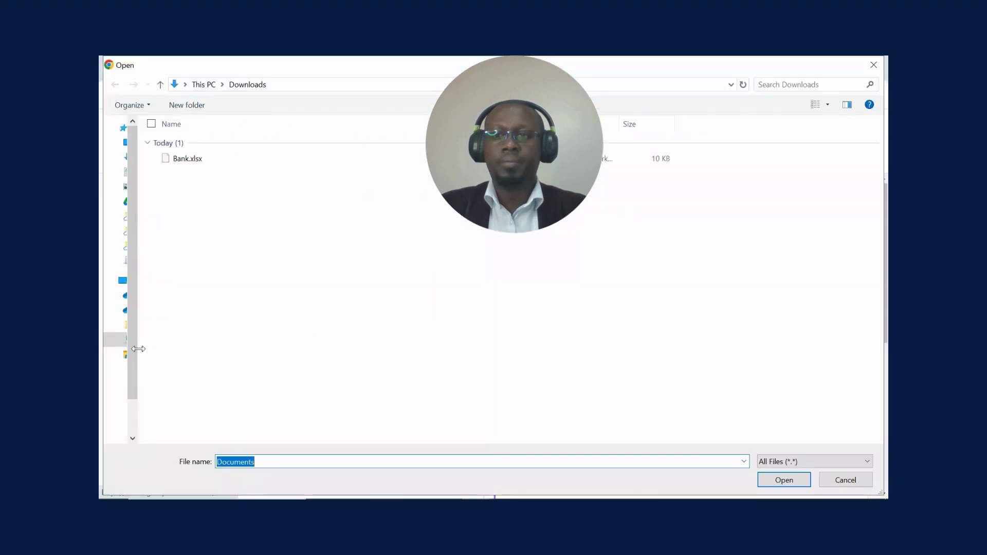
click(188, 160)
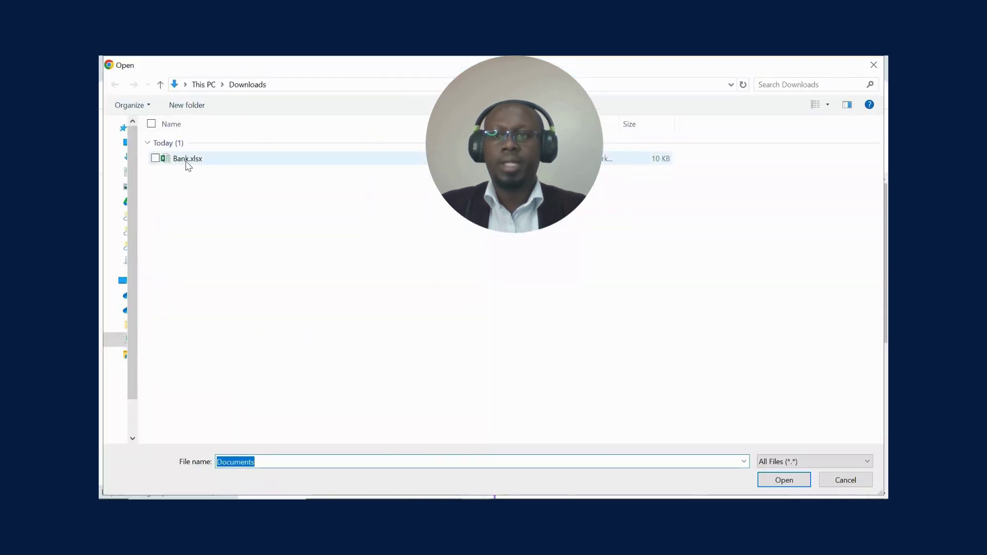
click(780, 482)
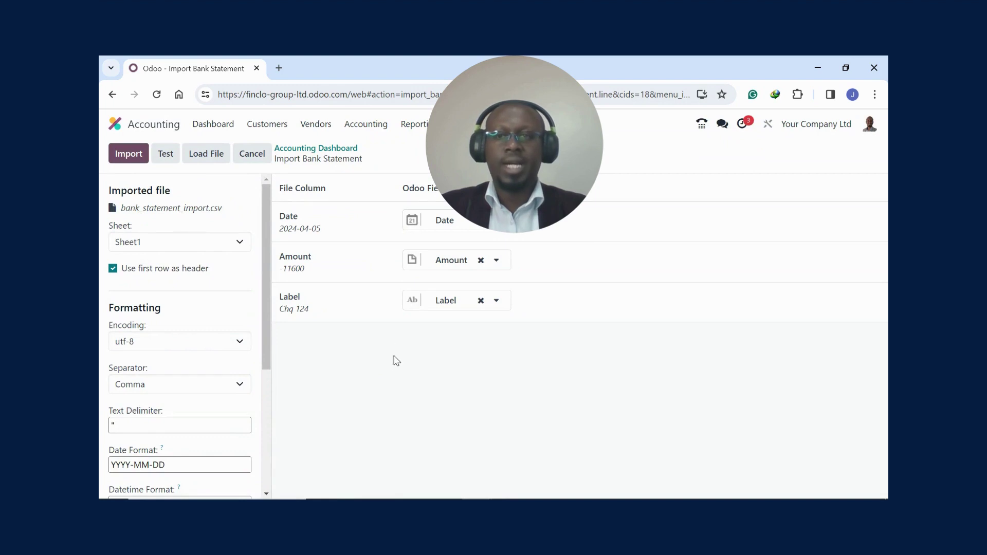
click(165, 155)
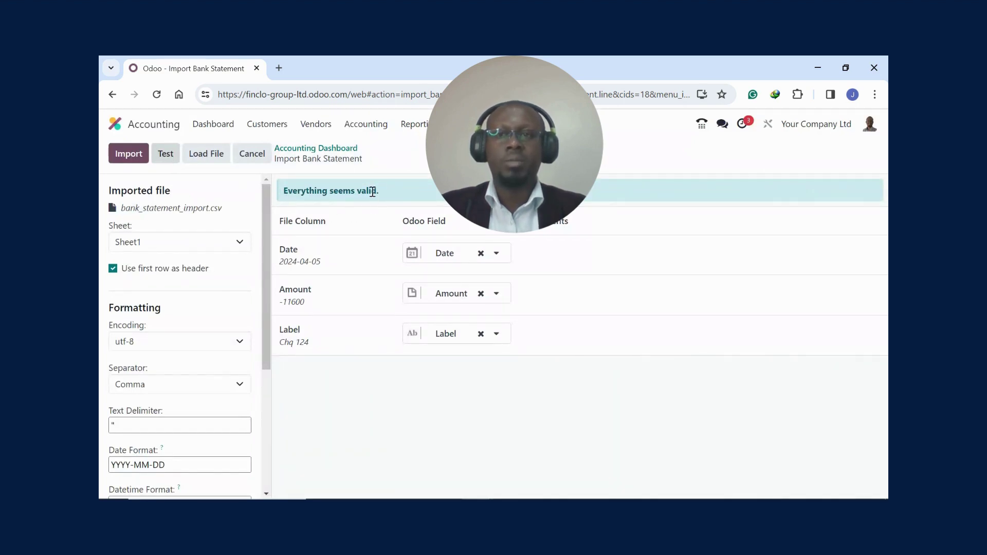
click(128, 153)
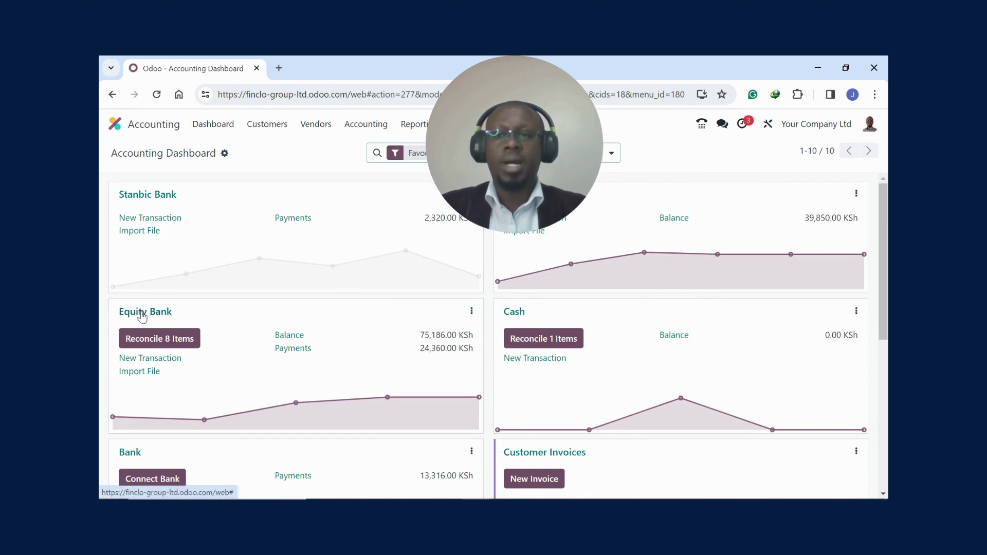
Open the Equity Bank reconciliation view and look over the statement lines
click(142, 314)
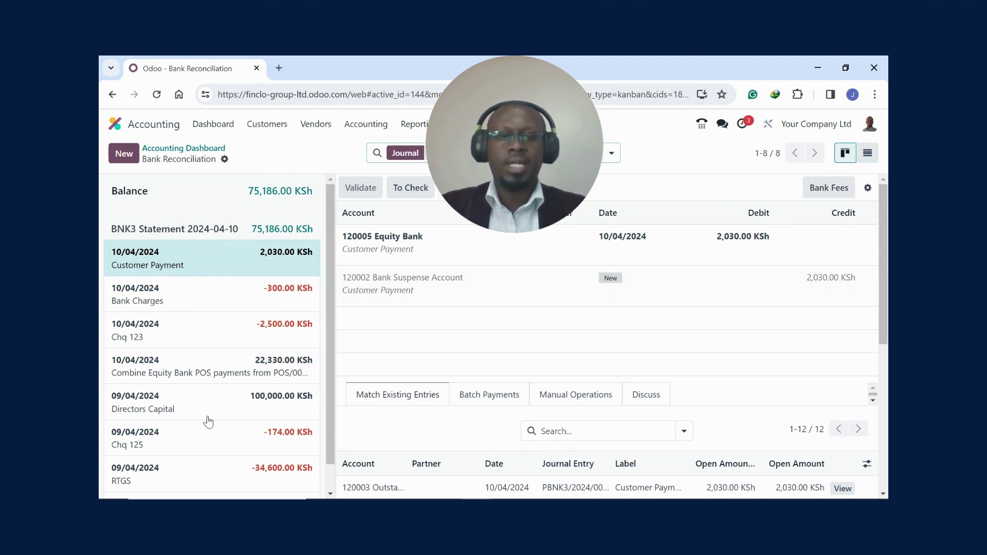
scroll(881, 339, down, 2)
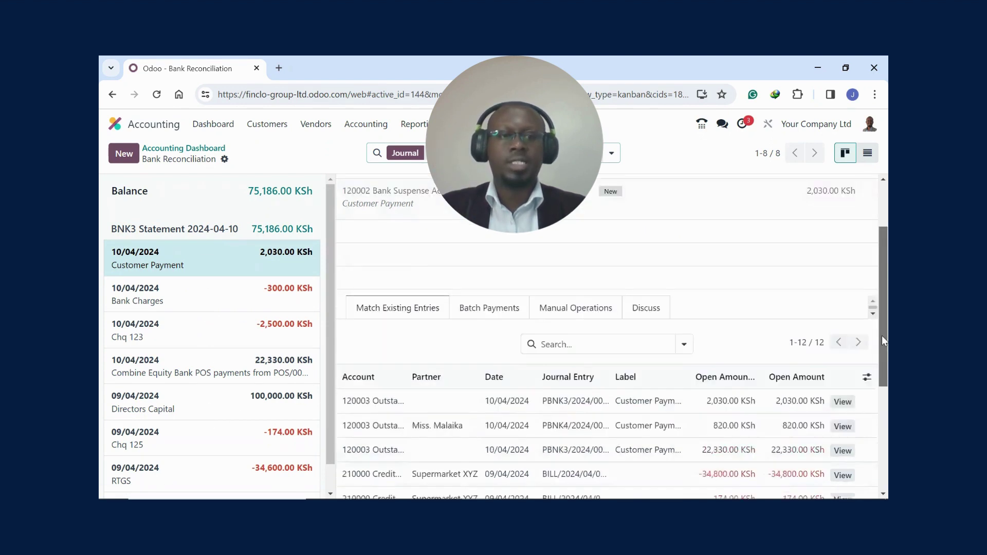
drag(881, 335, 883, 274)
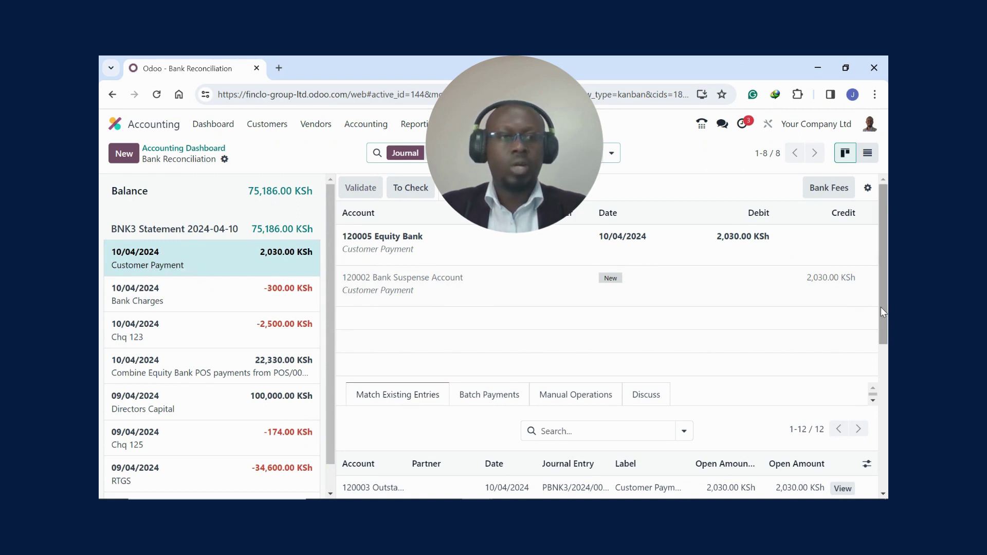
drag(880, 306, 880, 379)
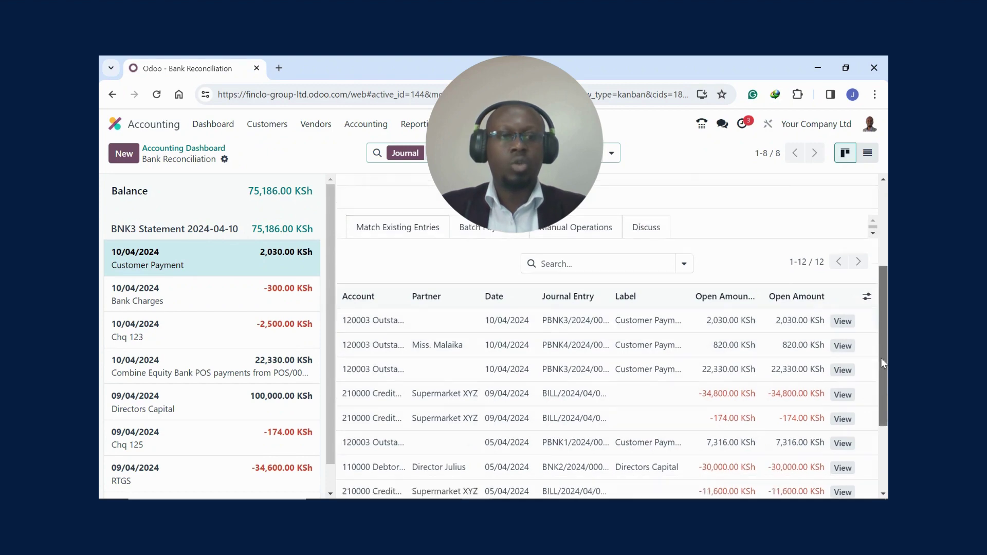
scroll(878, 381, up, 1)
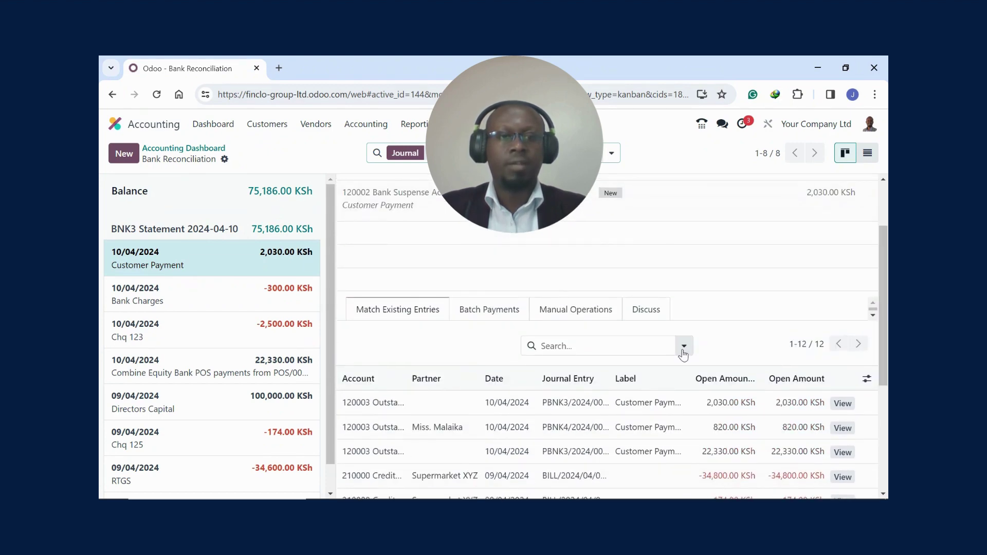
Filter matches to Incoming, pick the 2,030.00 KSh receipt, and validate the Customer Payment
click(683, 345)
click(604, 186)
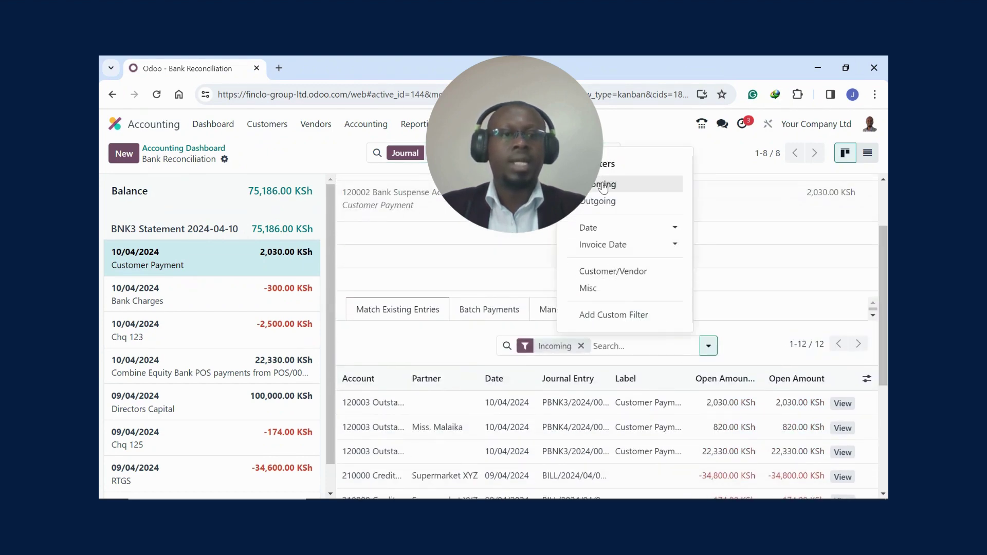
drag(884, 361, 881, 399)
click(776, 265)
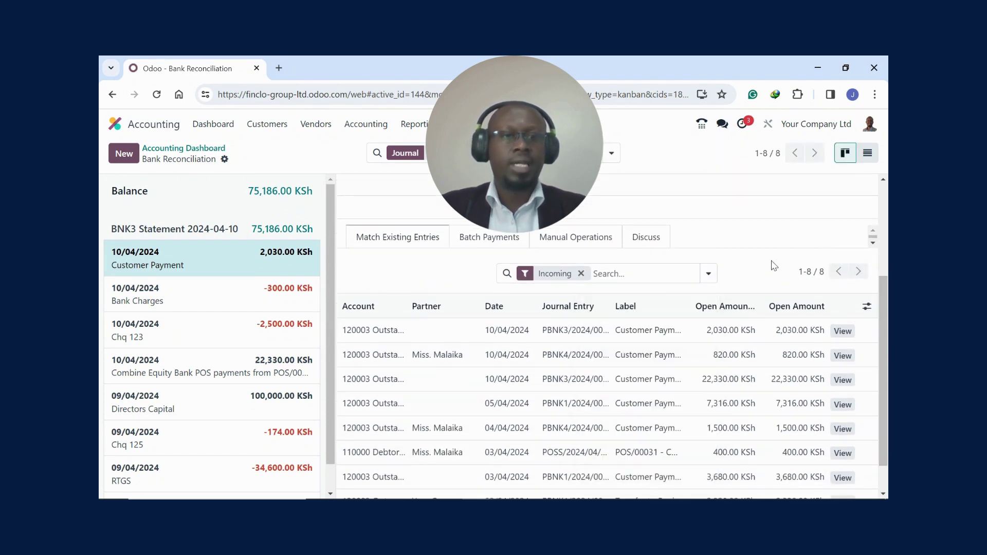
click(655, 340)
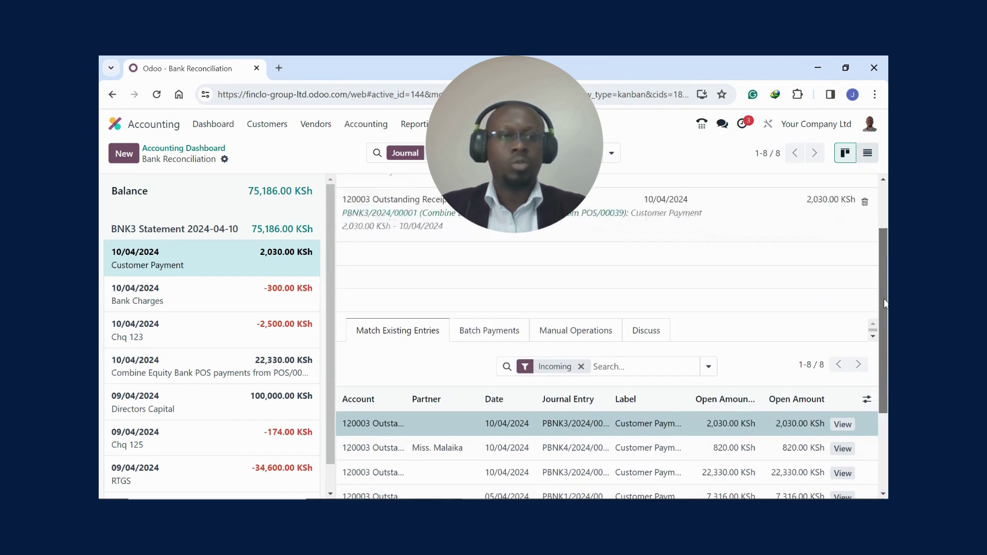
scroll(878, 271, up, 1)
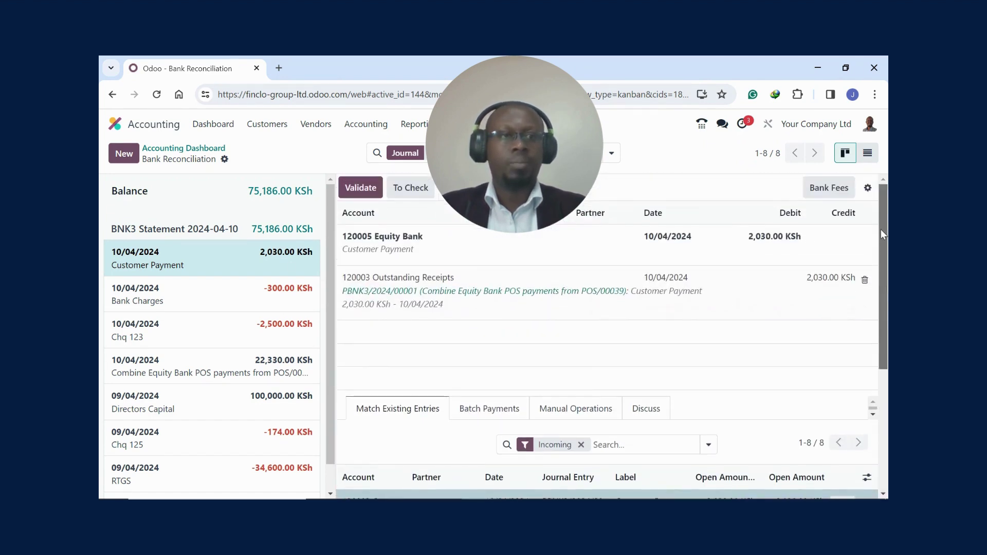
click(370, 191)
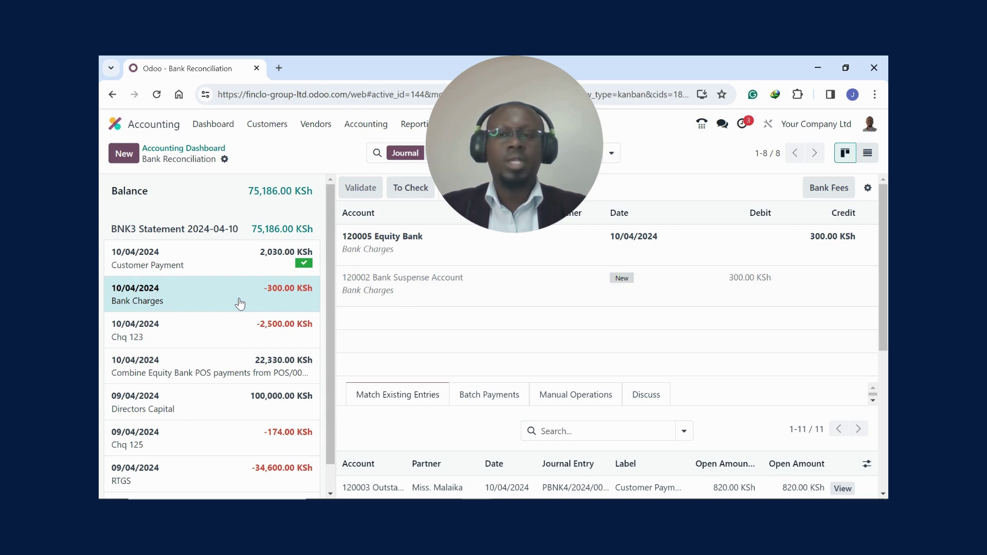
Book the -300.00 KSh Bank Charges line to 513800 using the Bank Fees model and validate
click(868, 188)
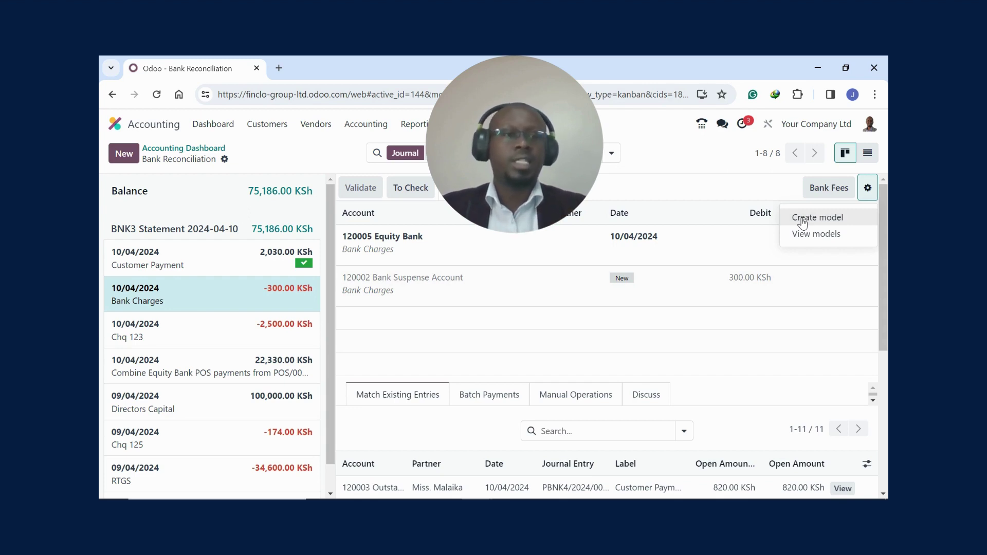
click(825, 189)
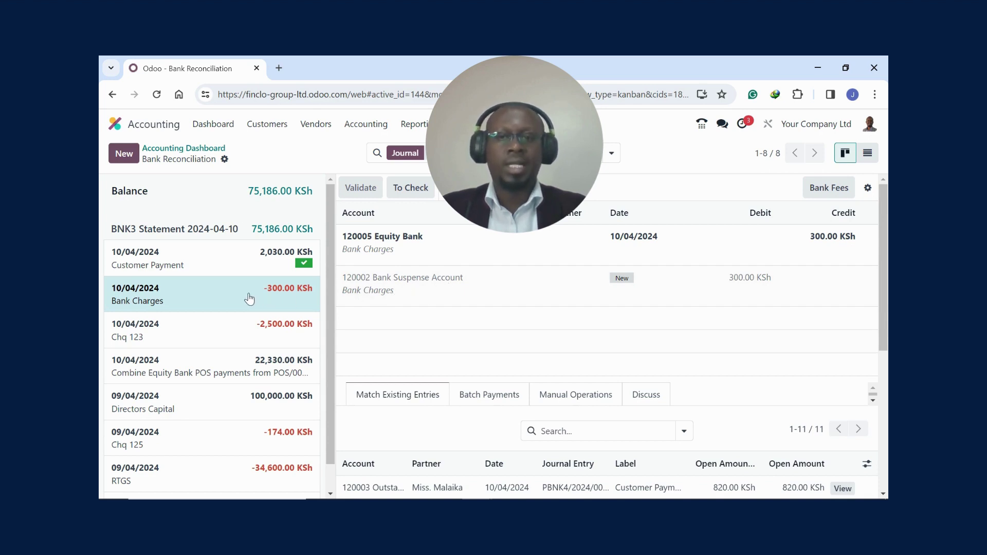
click(824, 189)
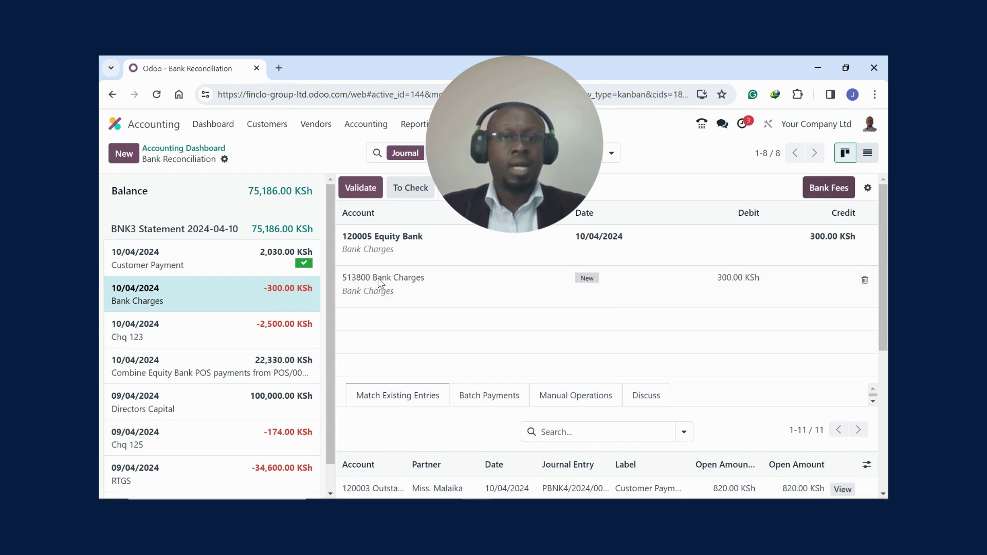
click(362, 190)
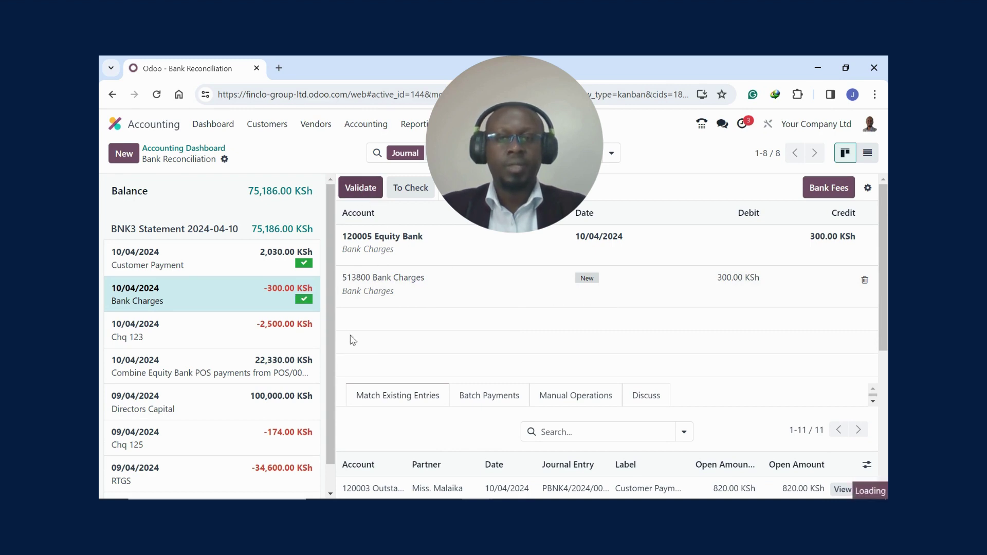
Restrict Chq 123's candidate entries to Outgoing ones
drag(331, 324, 331, 346)
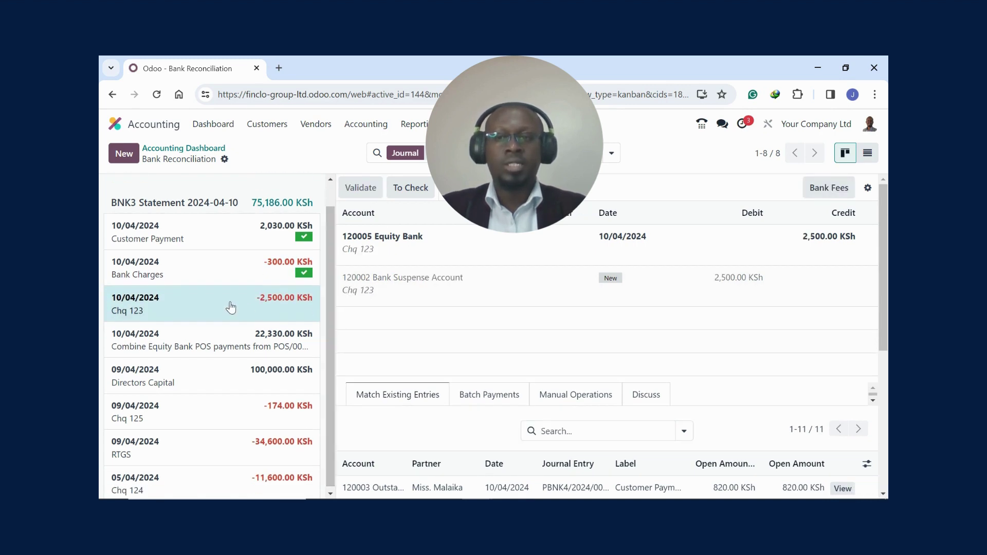
drag(877, 313, 881, 364)
click(684, 318)
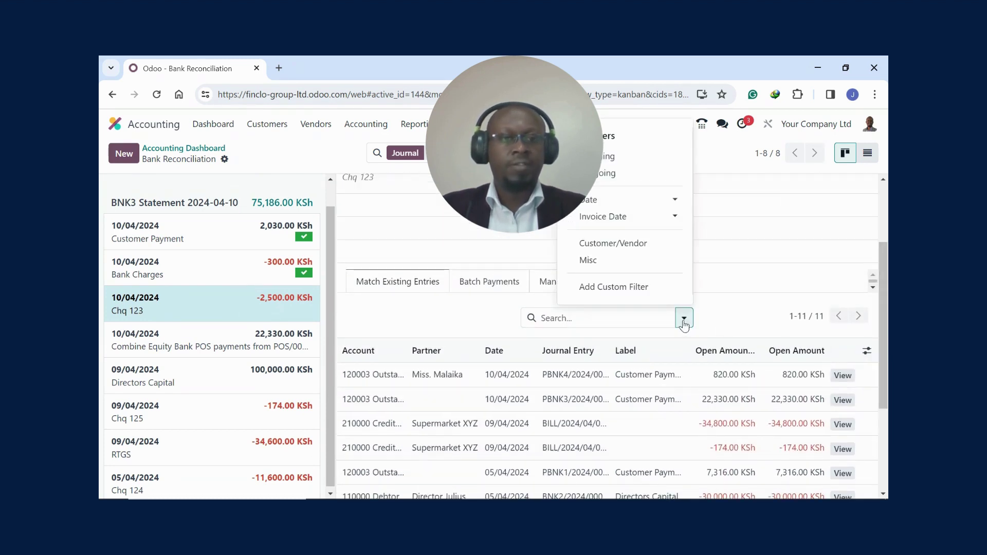
click(602, 175)
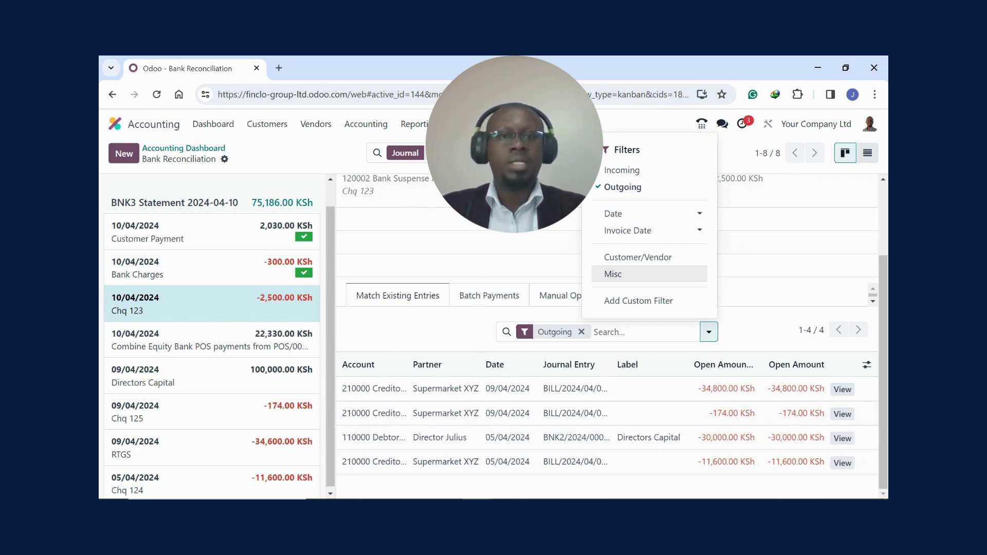
Open Manual Operations for Chq 123 and bring up the Create model option
click(560, 296)
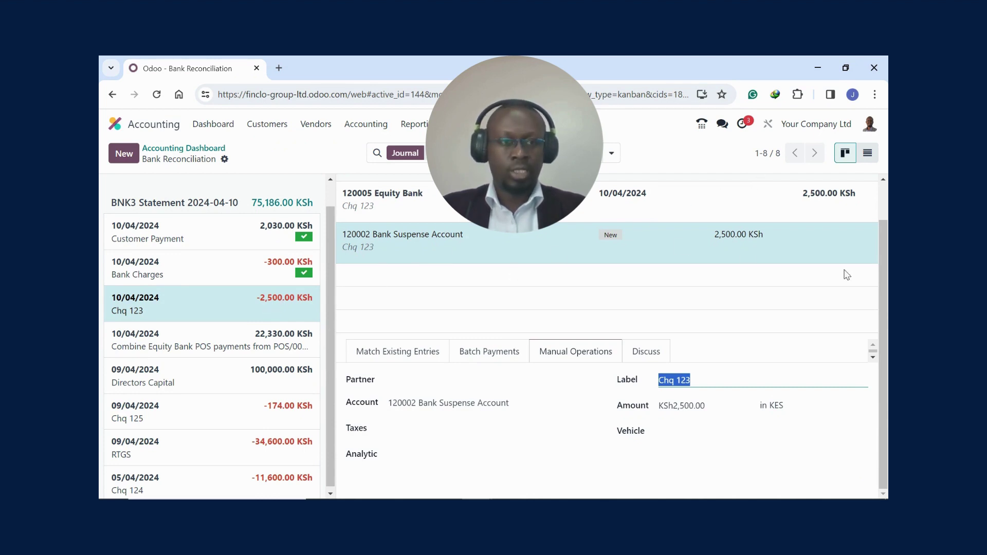
scroll(878, 308, up, 1)
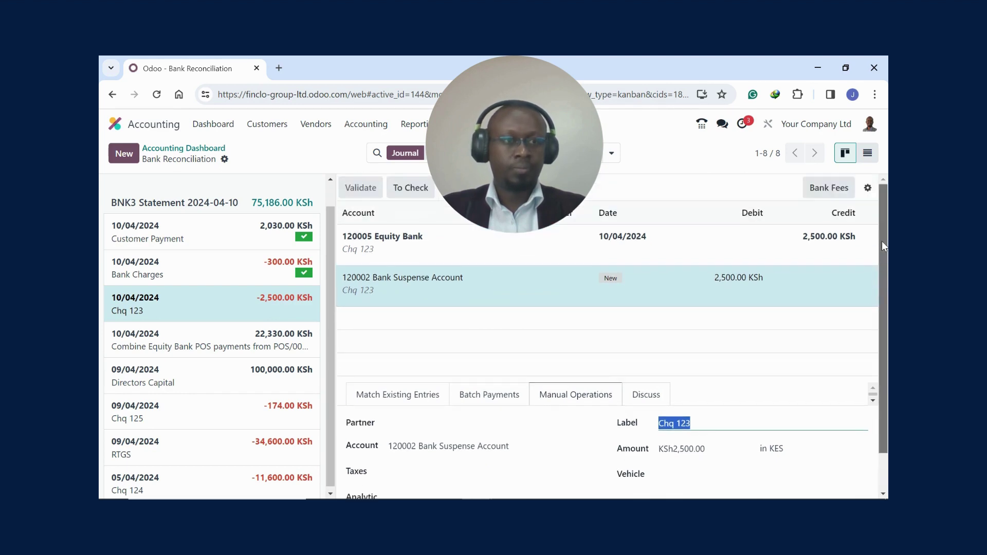
click(867, 189)
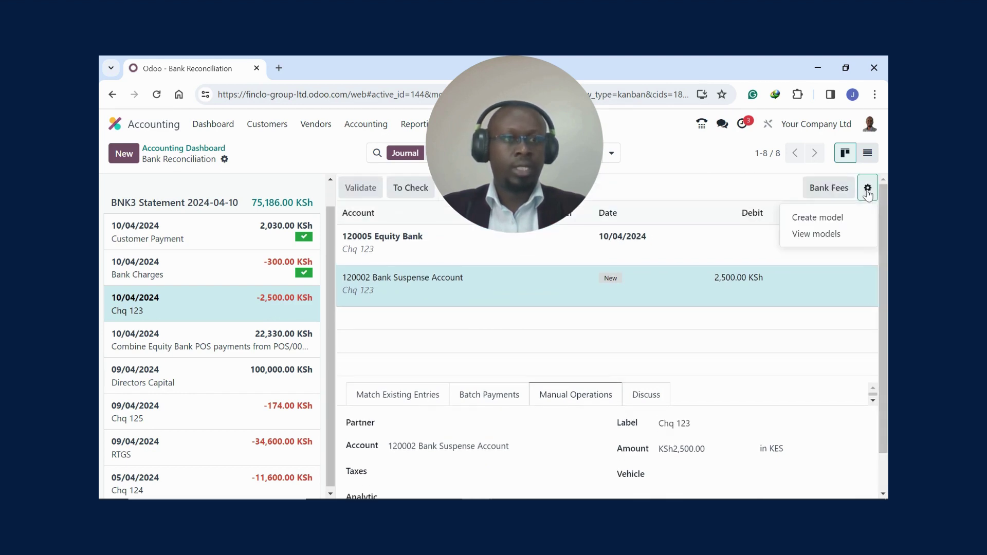
Create and save an 'Office Expense' model with one line to 512200 Office consumables
click(817, 219)
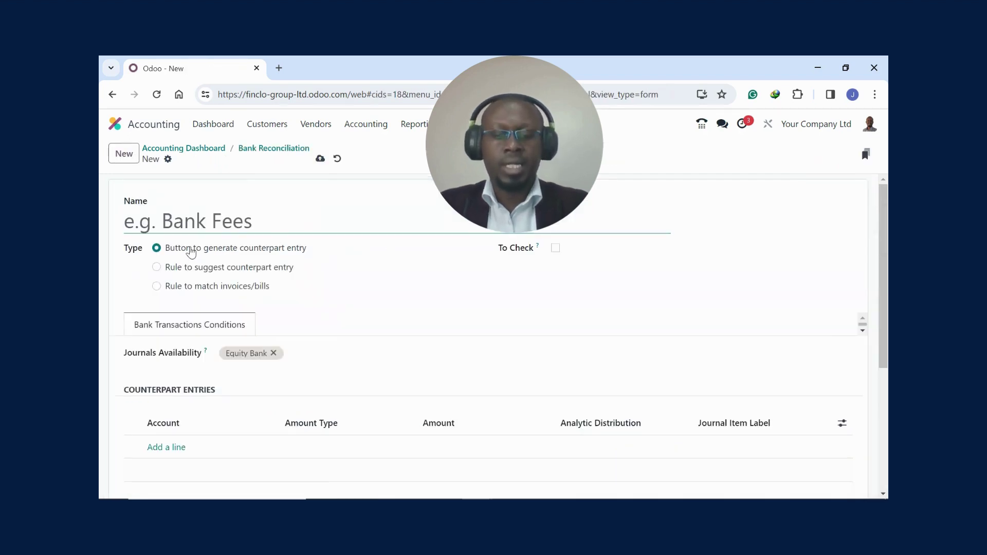
text(Of)
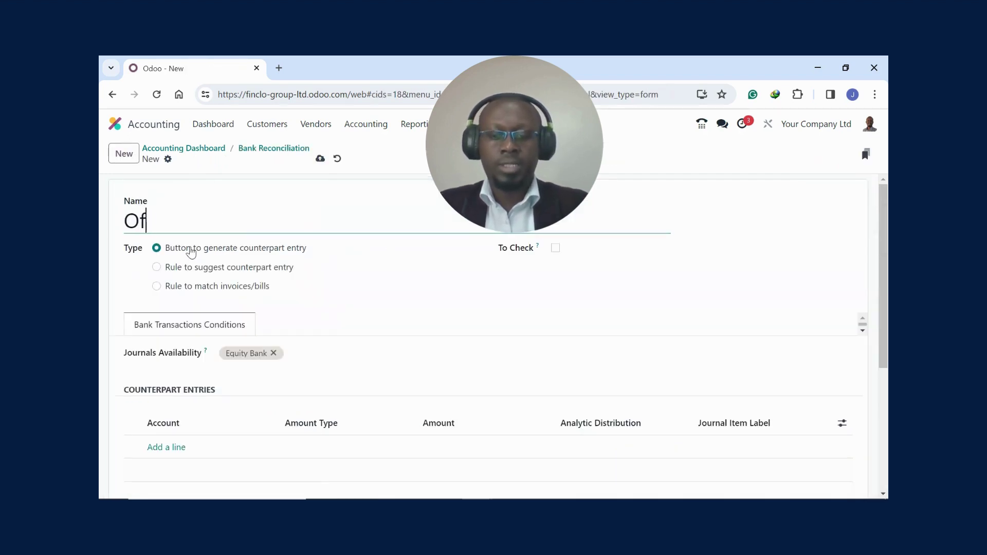
text(fice Expense)
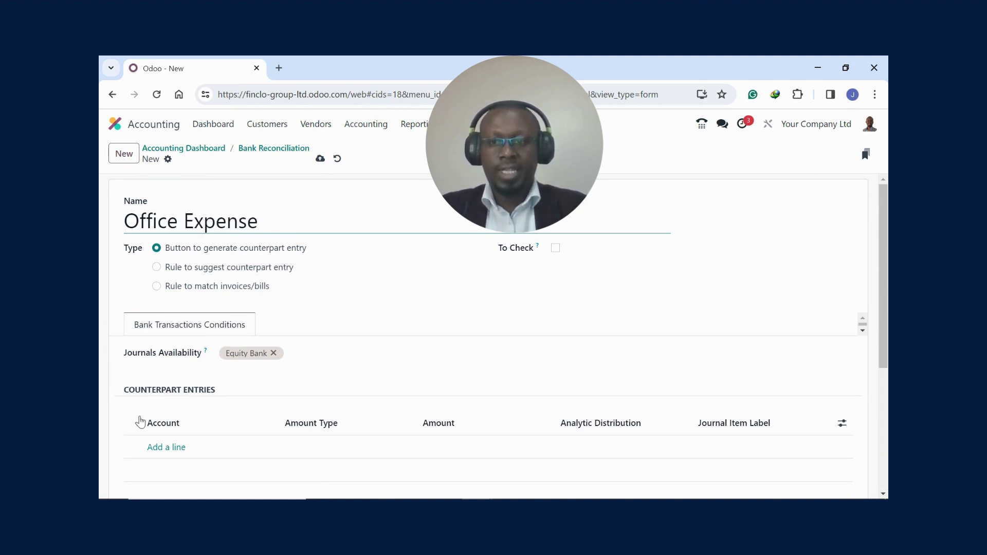
drag(877, 302, 881, 324)
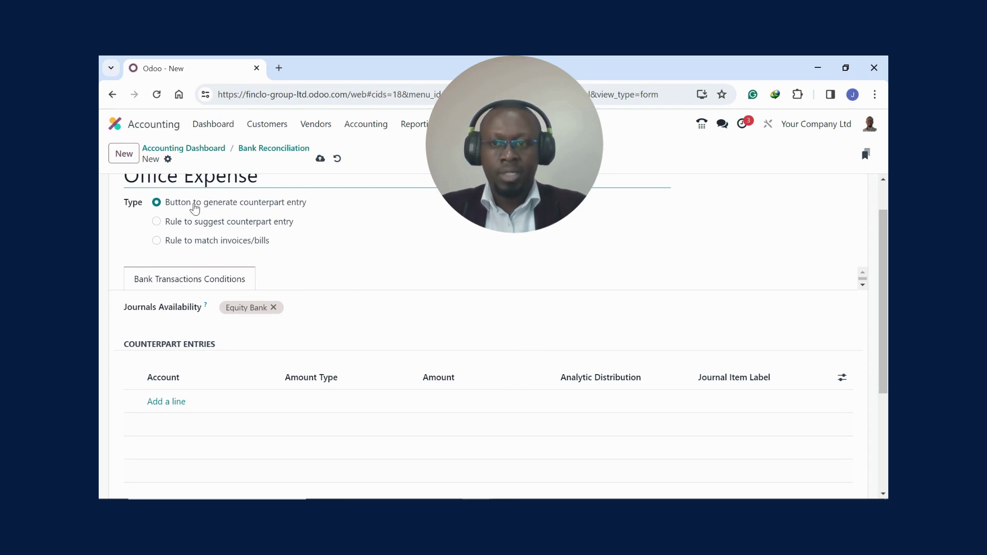
click(161, 401)
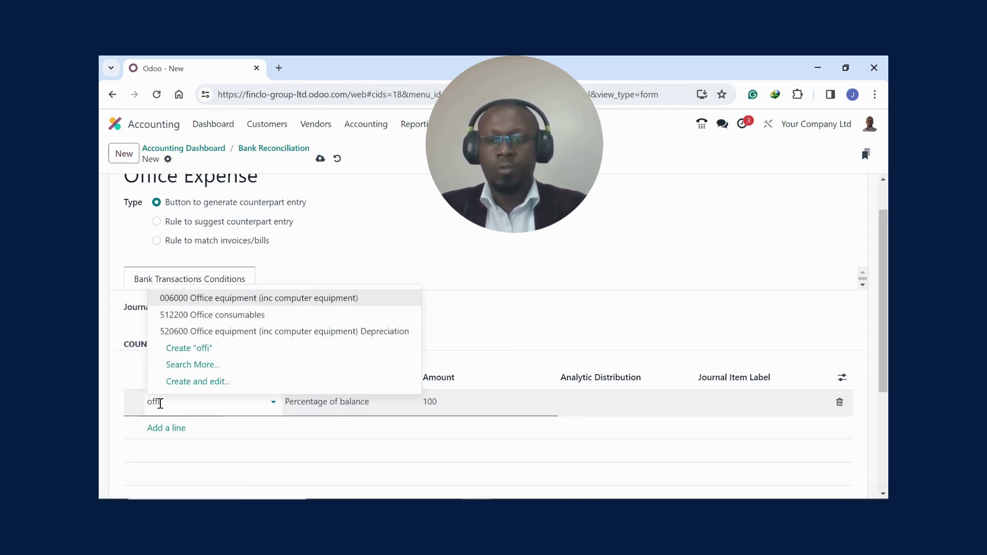
click(220, 317)
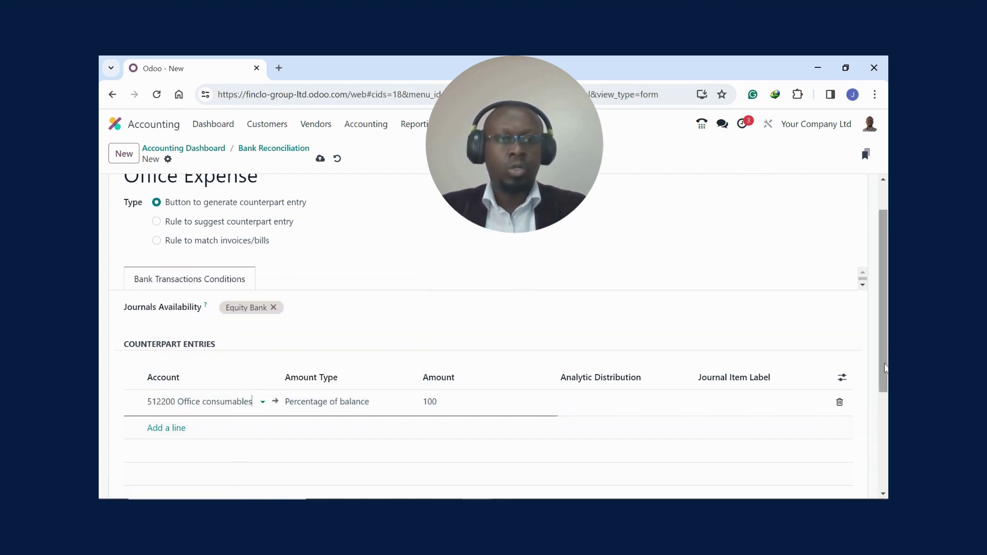
scroll(874, 362, up, 1)
click(320, 159)
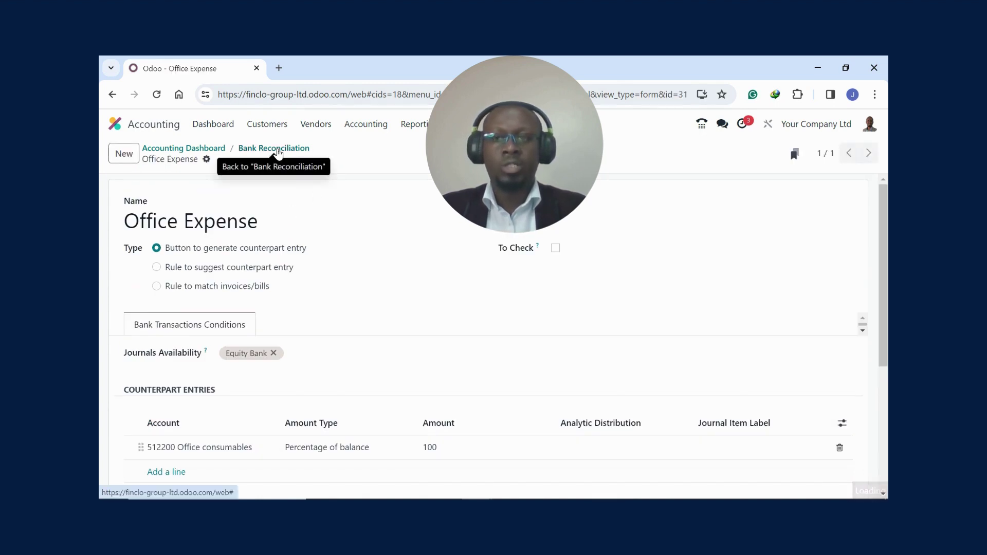
Back in bank reconciliation, apply the Office Expense model to Chq 123 and validate it
click(277, 149)
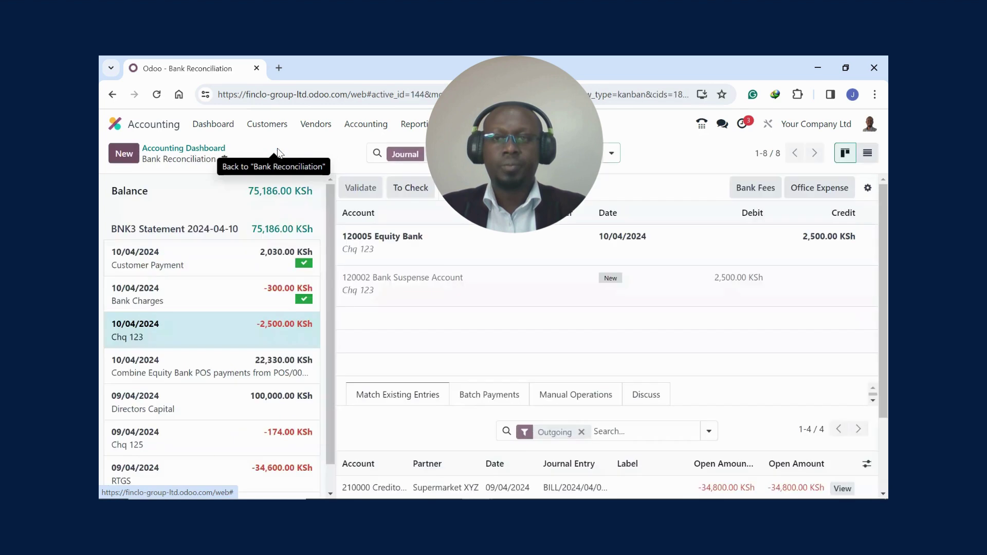
click(814, 190)
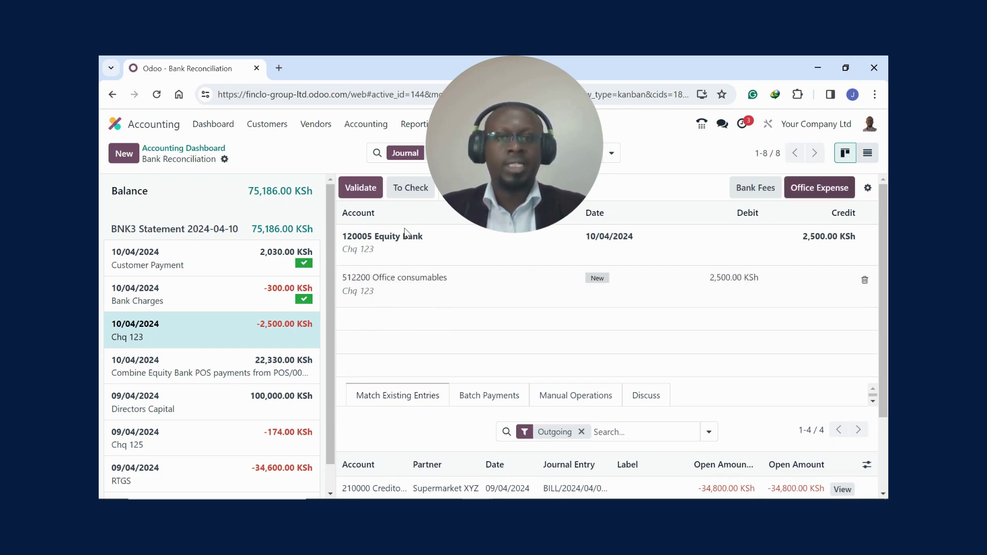
click(363, 189)
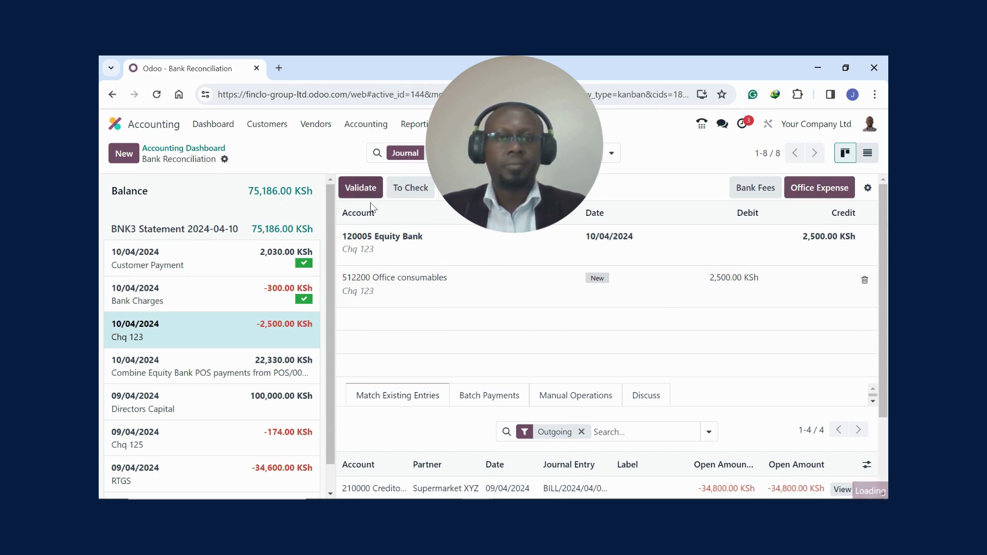
click(362, 190)
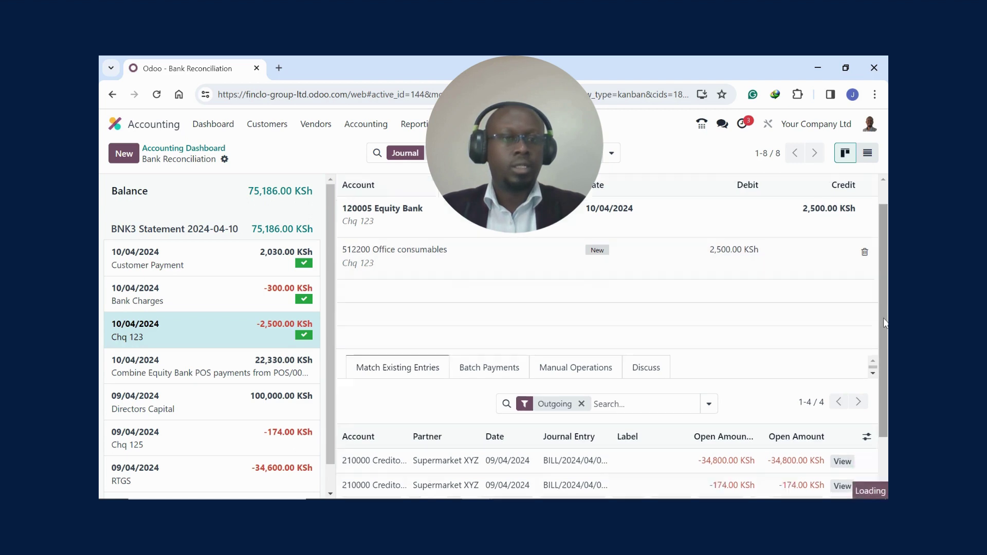
Match the Combine Equity Bank POS line to the 22,330.00 KSh outstanding receipt and validate
click(272, 371)
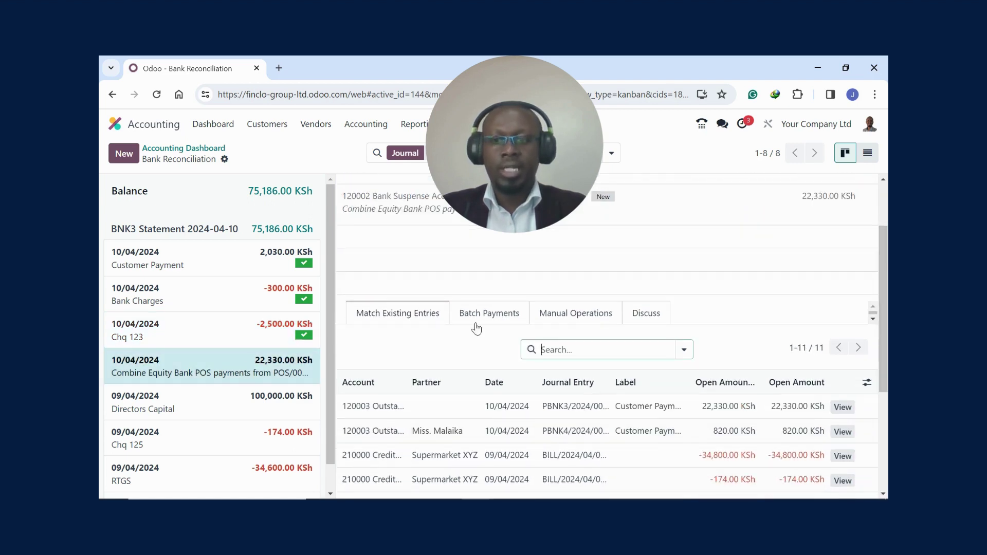
click(720, 409)
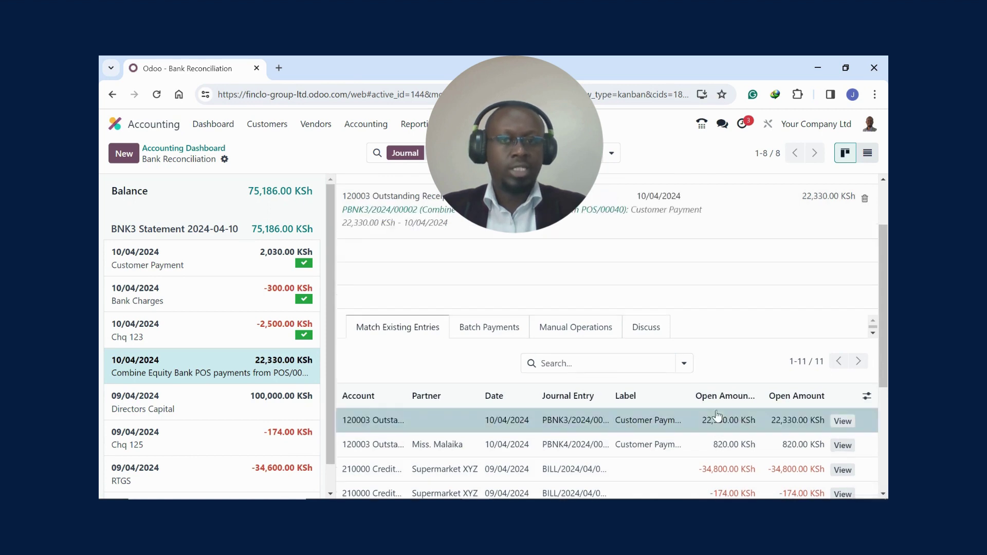
scroll(607, 288, up, 2)
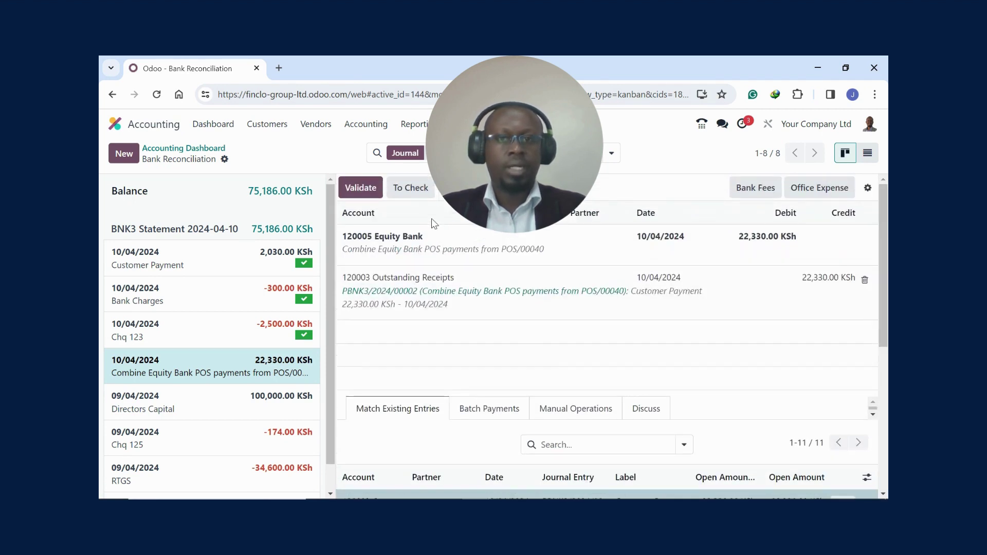
click(361, 189)
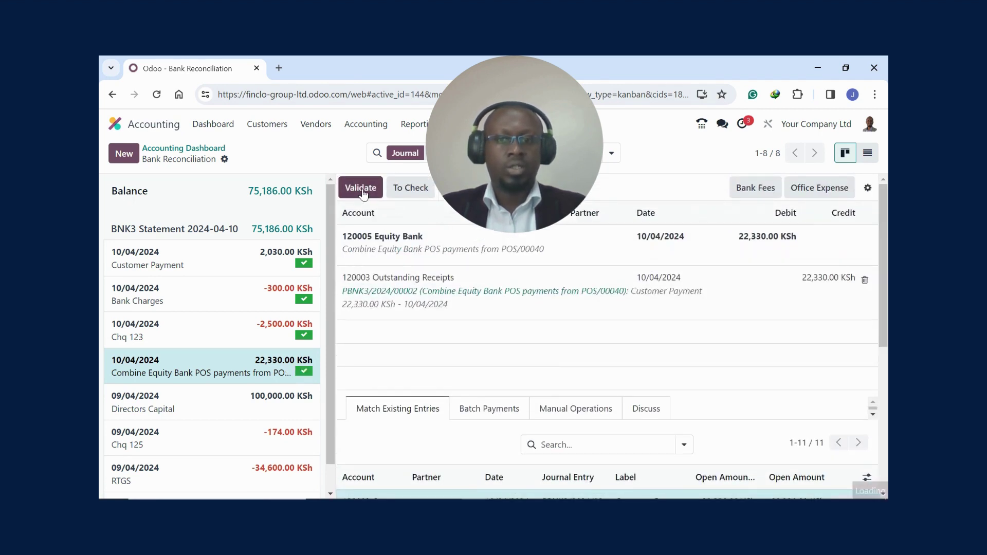
Set the Directors Capital counterpart account to 304000 Capital in Manual Operations
scroll(885, 380, down, 3)
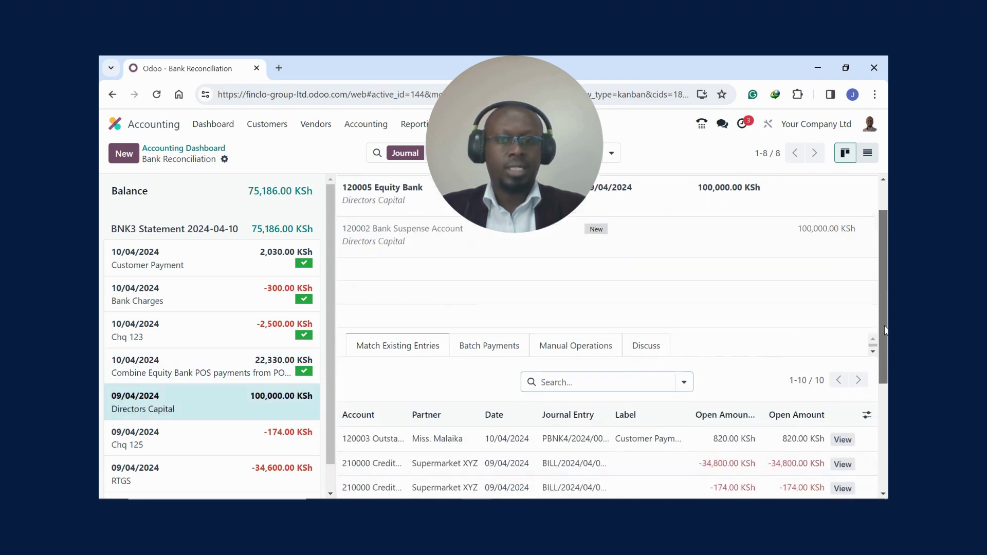
scroll(885, 380, down, 1)
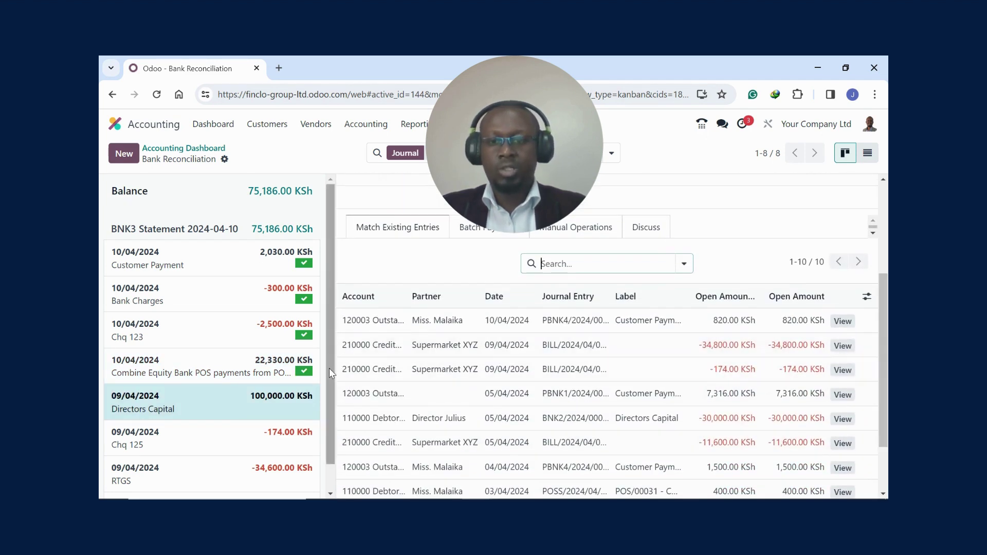
scroll(328, 409, down, 1)
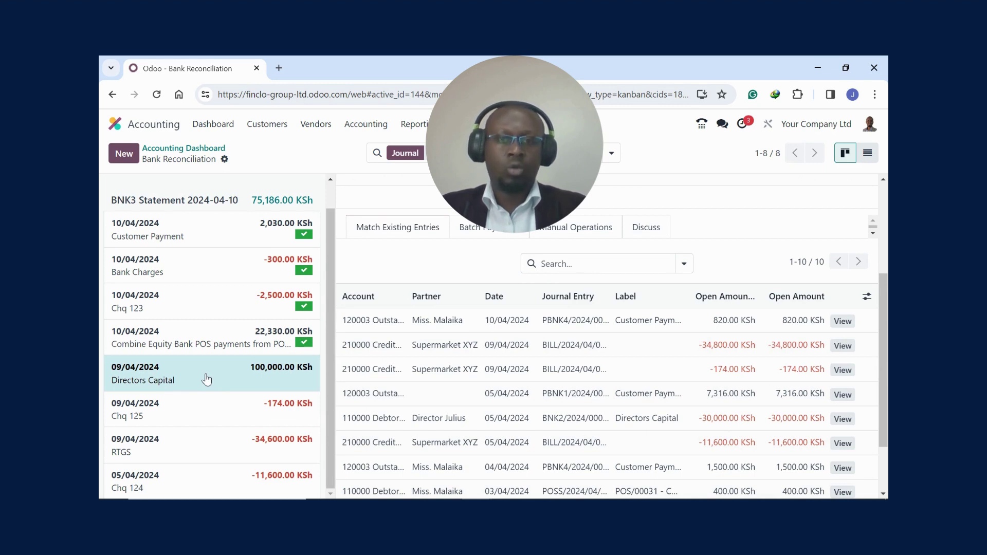
click(567, 229)
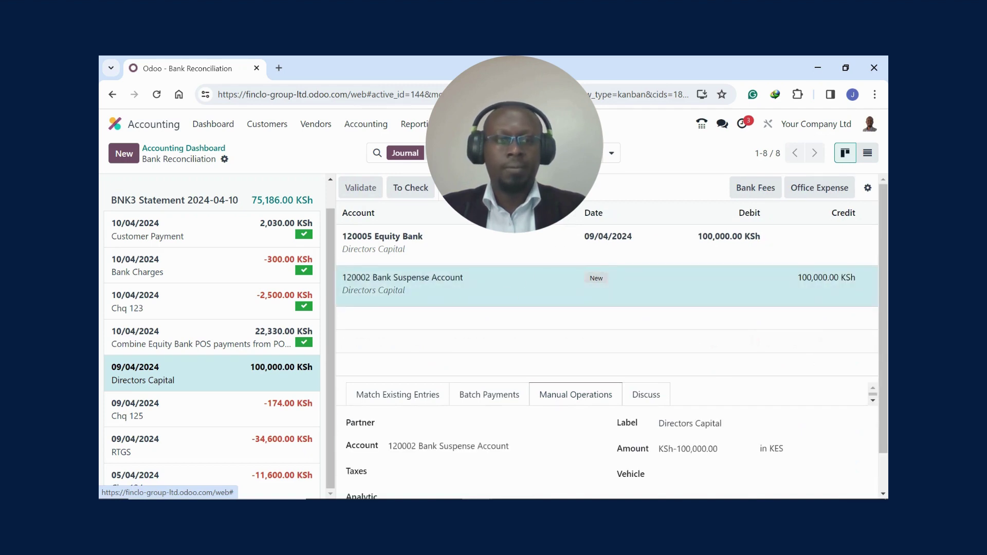
scroll(883, 335, down, 1)
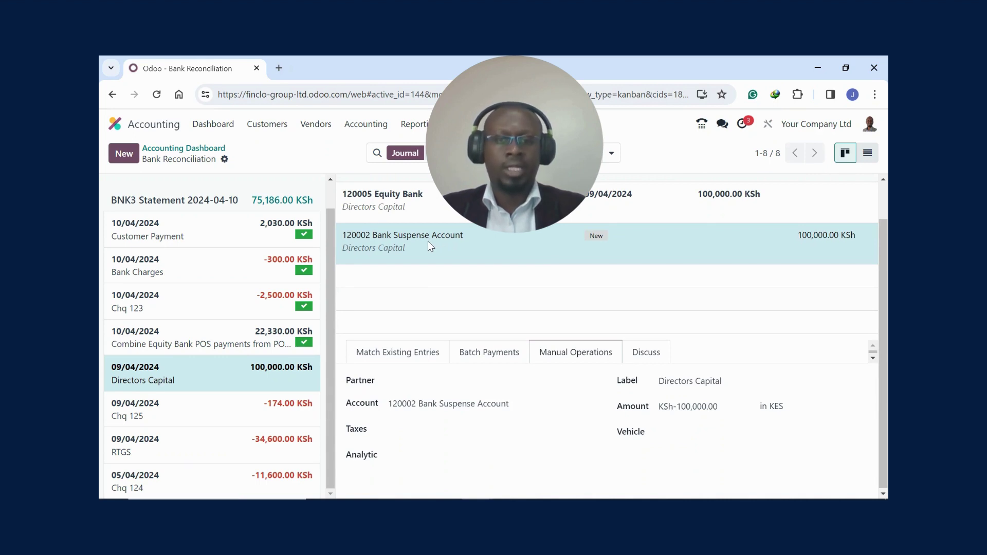
click(460, 406)
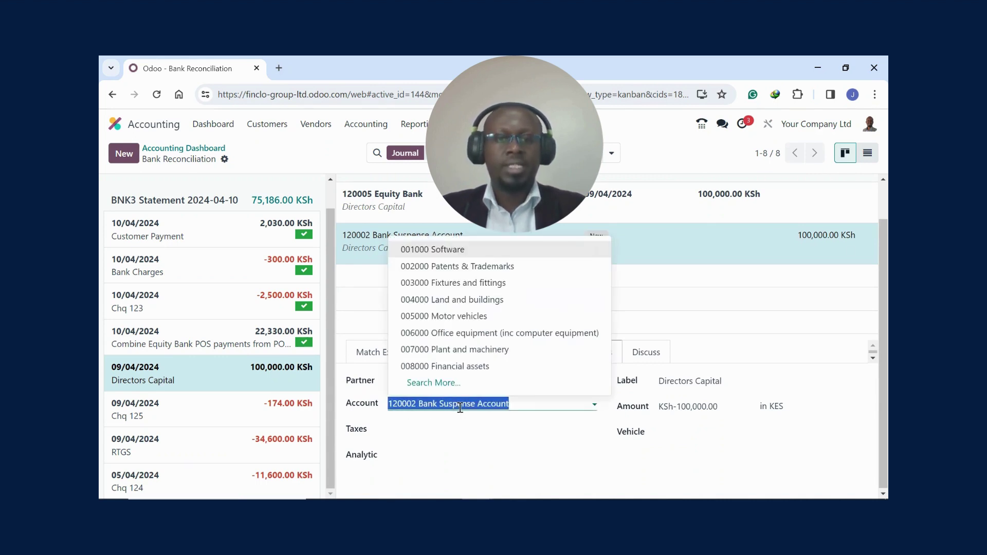
text(capi)
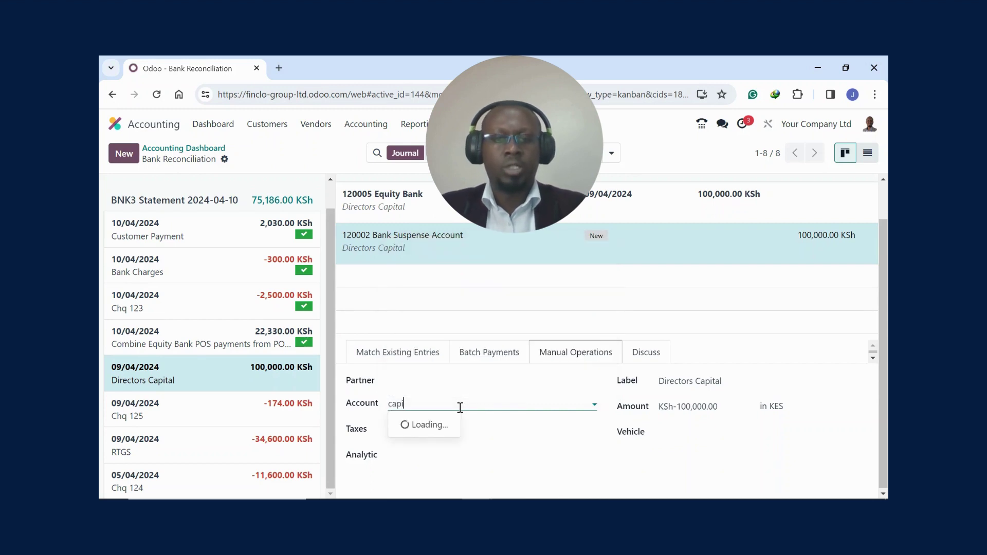
click(451, 445)
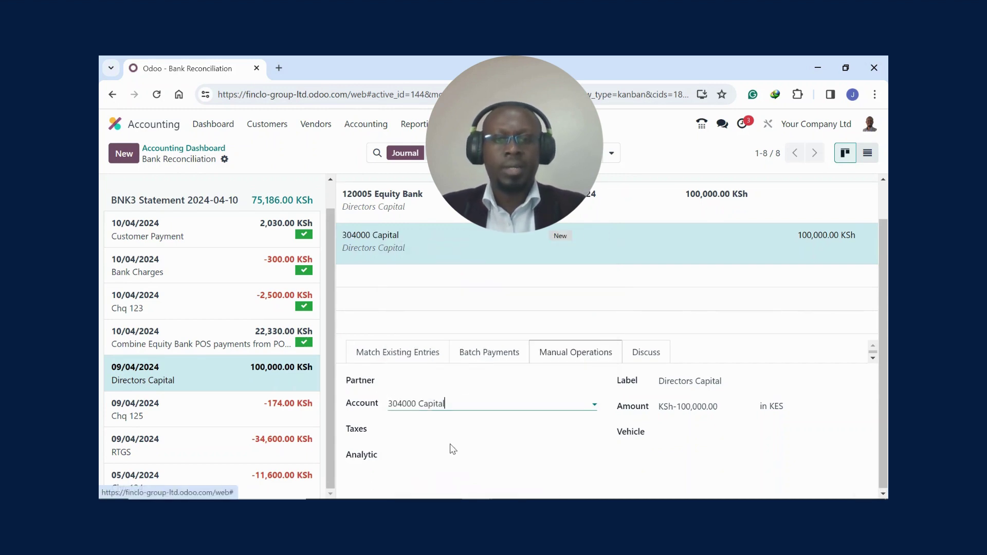
Assign the director as partner and validate the 100,000.00 KSh line
click(402, 383)
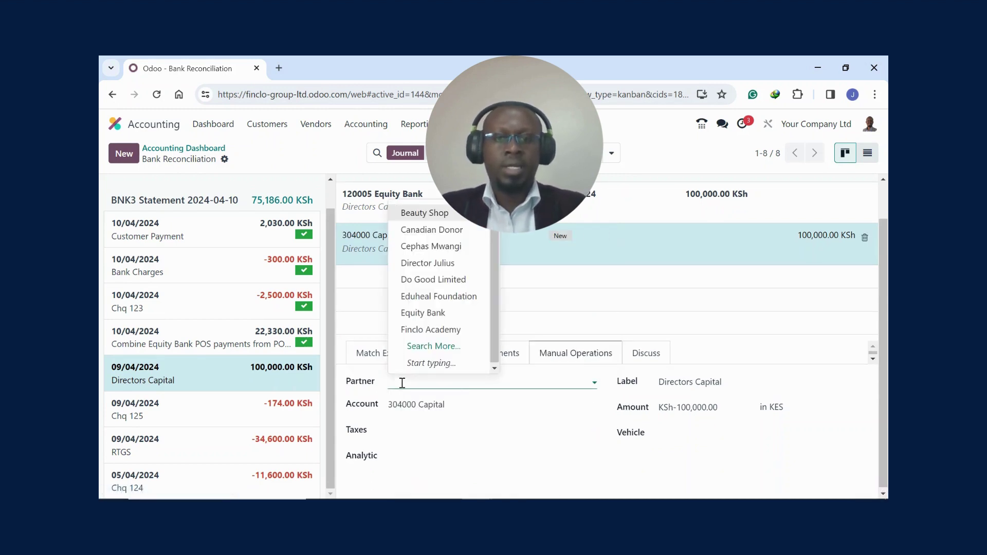
click(434, 264)
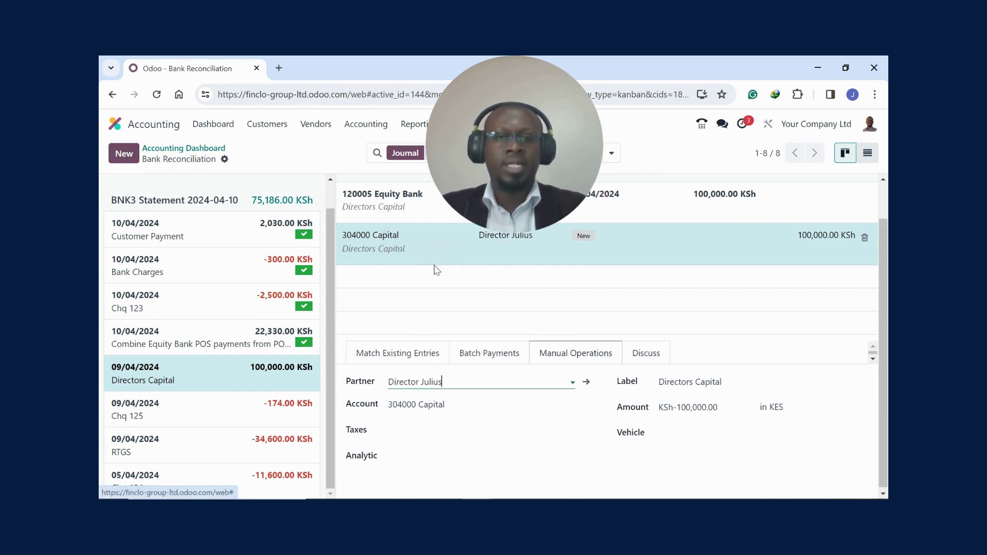
scroll(880, 411, up, 2)
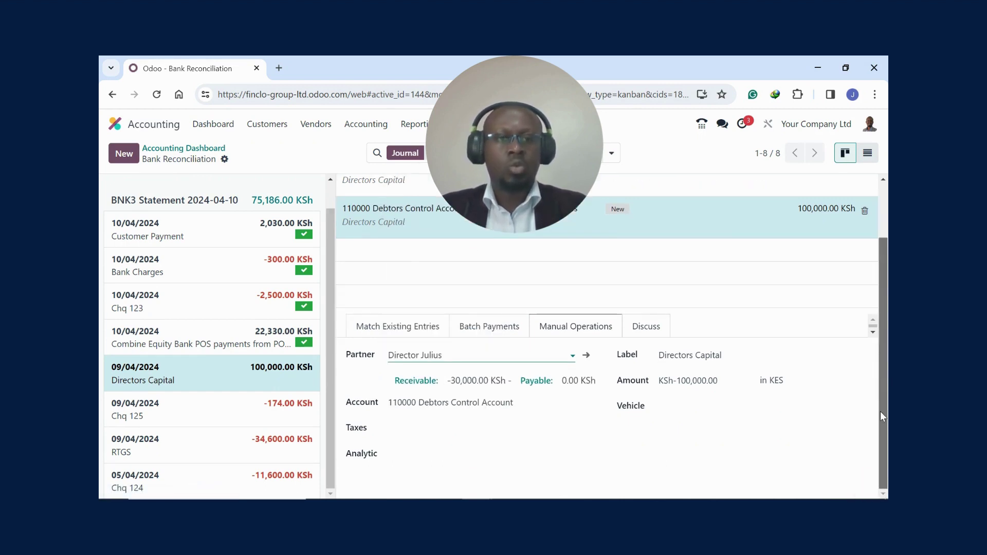
click(359, 192)
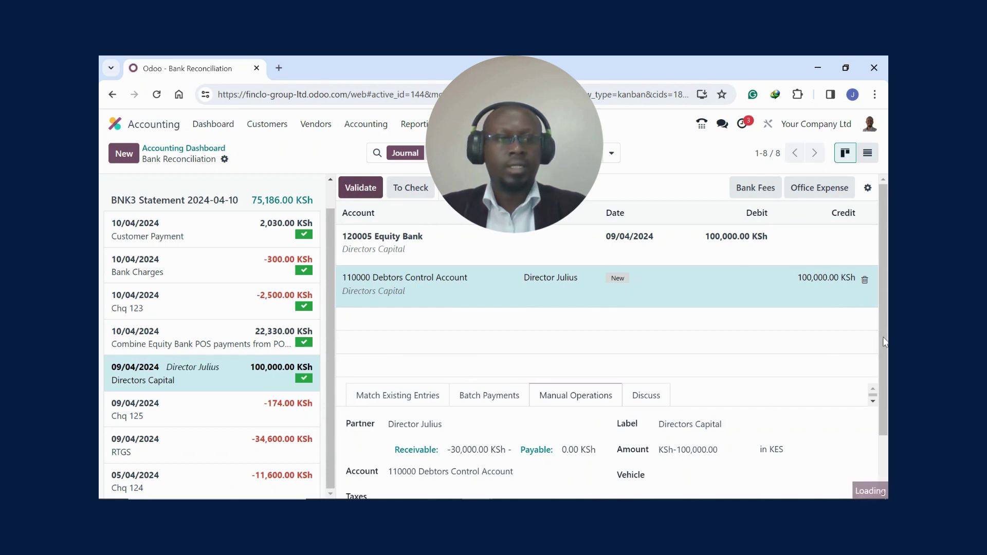
scroll(881, 378, down, 1)
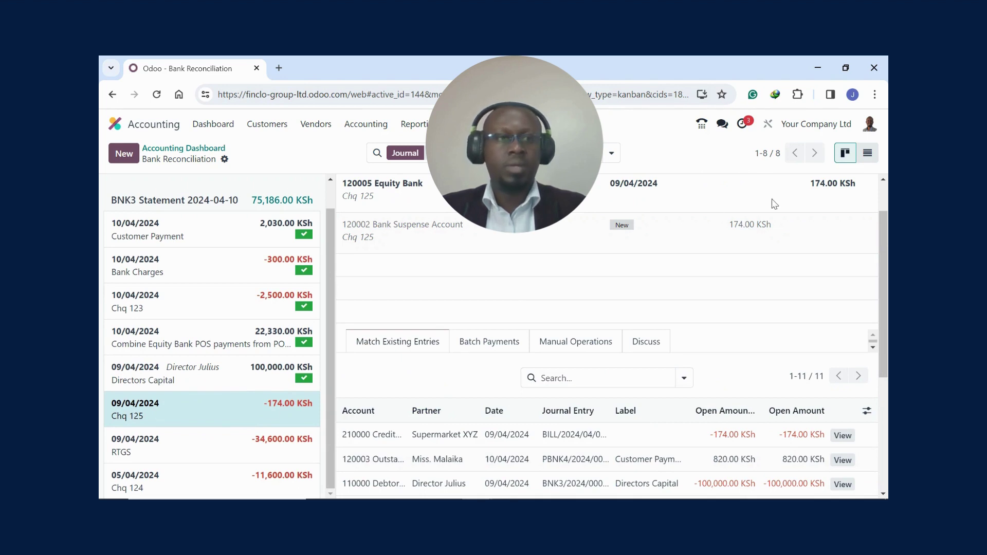
Reconcile the Chq 125 line as bank charges using the Bank Fees model
scroll(880, 257, up, 1)
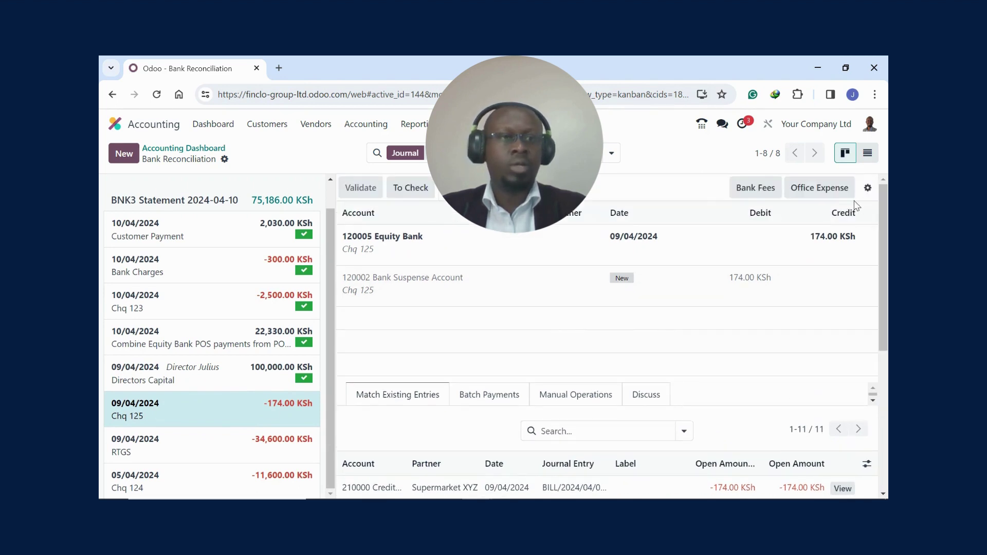
click(741, 190)
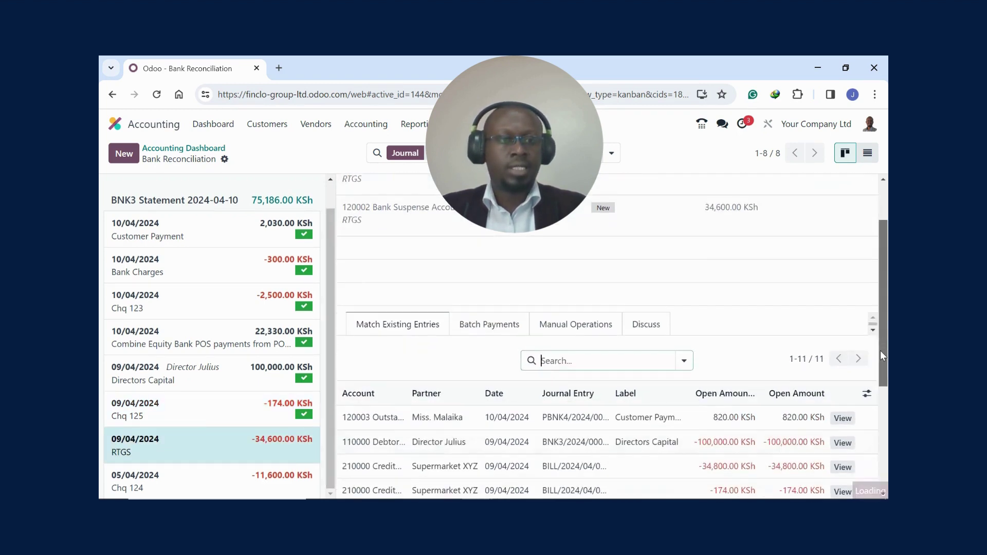
scroll(879, 363, down, 1)
scroll(879, 386, down, 1)
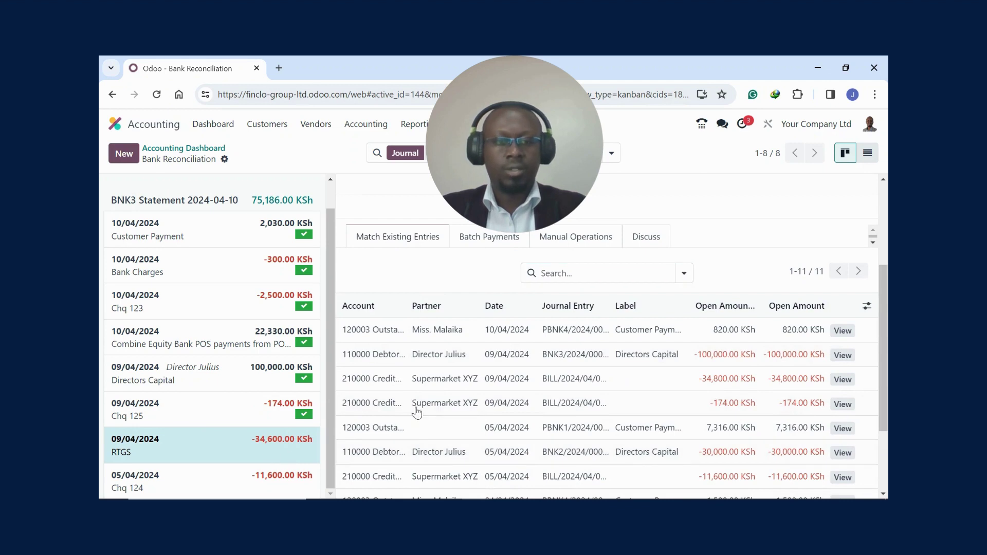
Filter to Outgoing, post the -34,600.00 KSh RTGS line to 003000 Fixtures and fittings, and validate
click(683, 273)
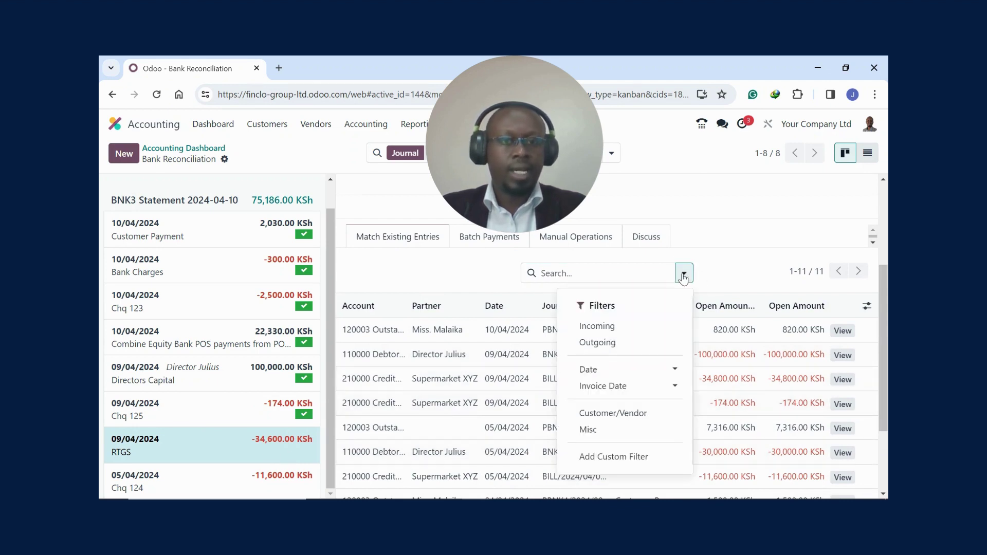
click(607, 343)
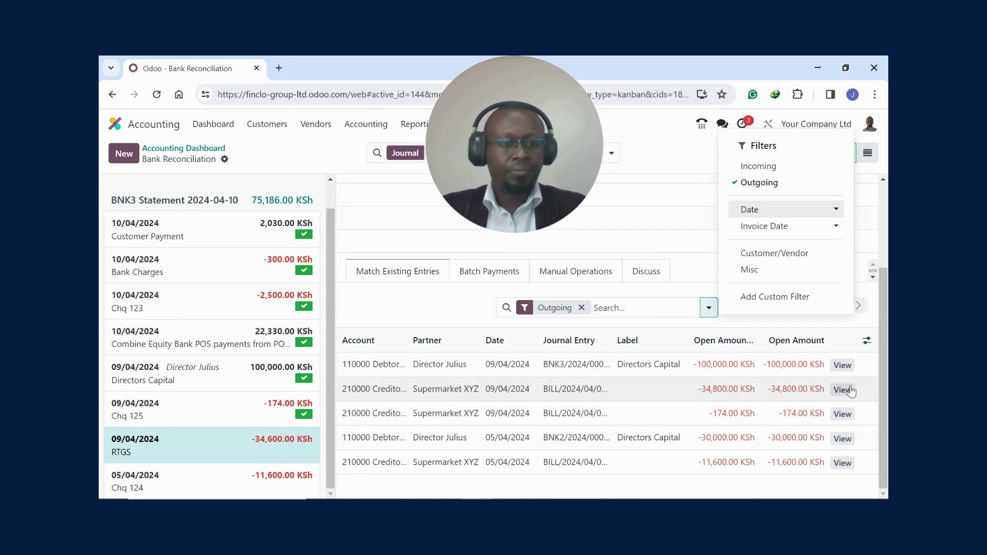
drag(884, 386, 884, 303)
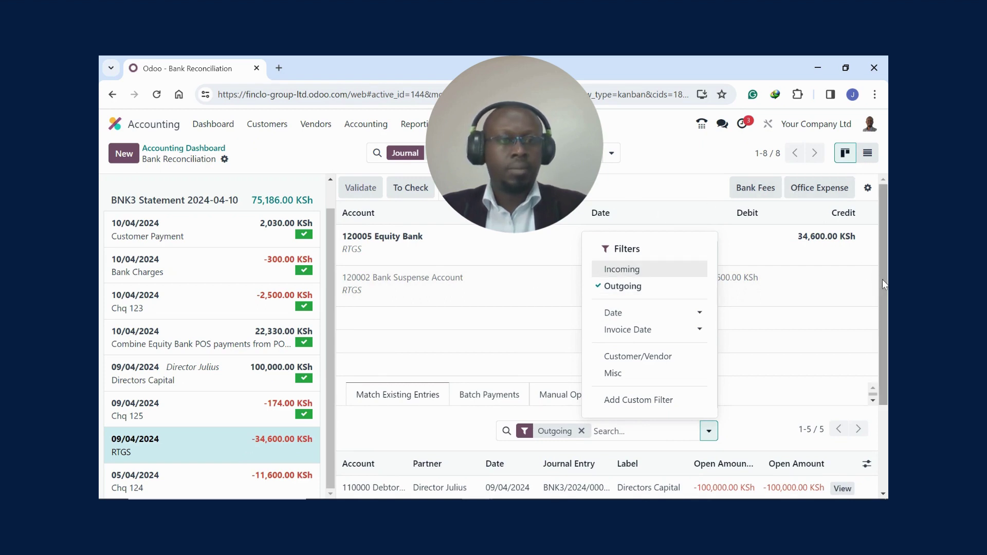
scroll(884, 296, down, 1)
click(547, 336)
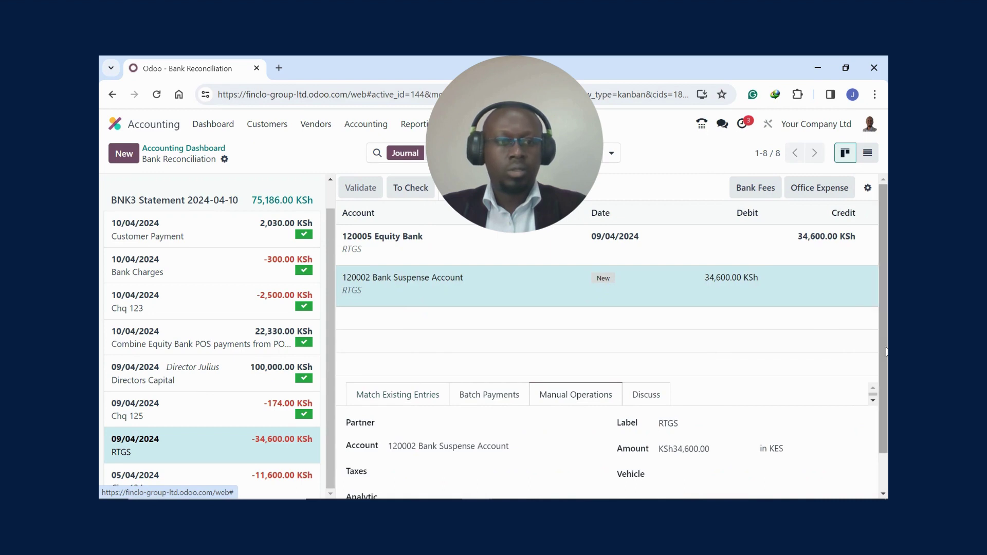
scroll(652, 371, down, 1)
click(431, 401)
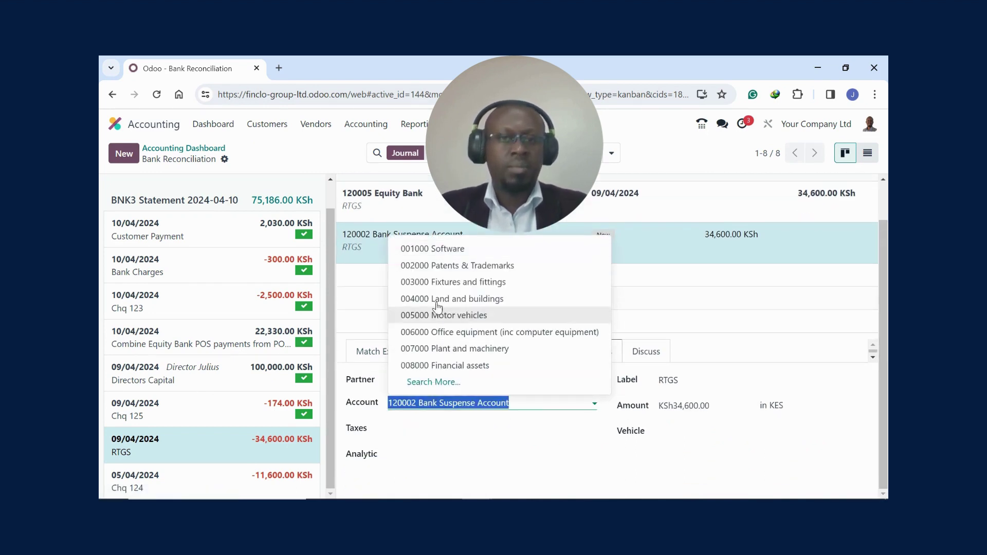
click(466, 282)
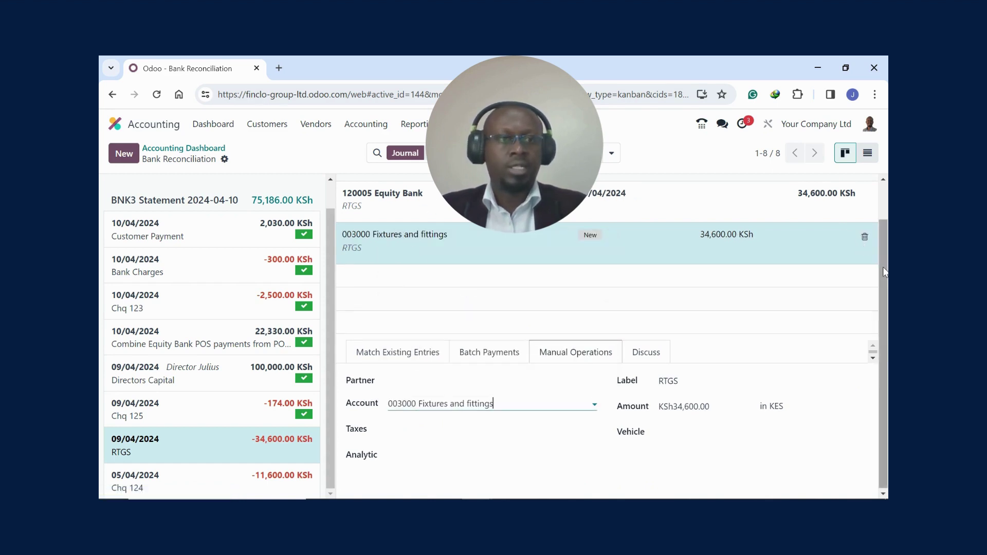
click(360, 187)
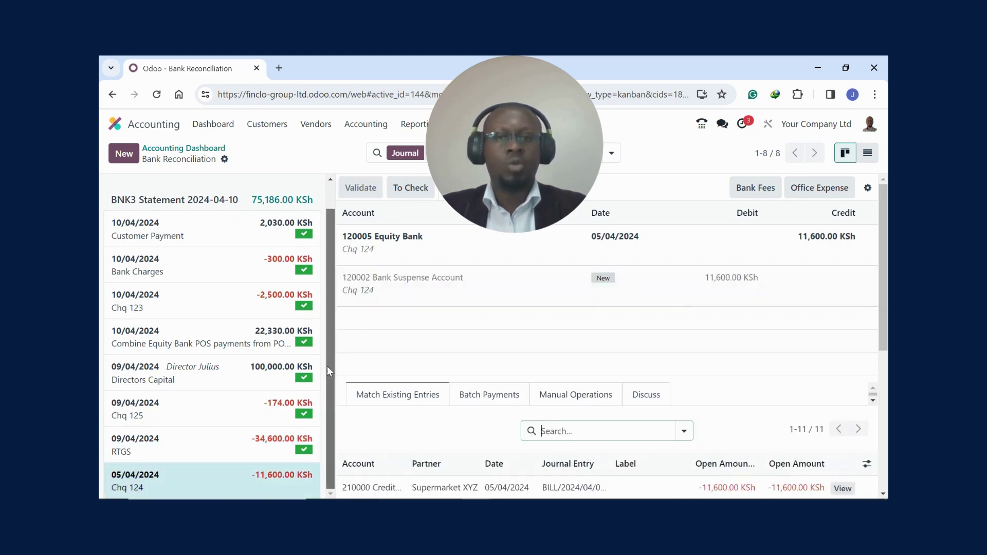
Match Chq 124 to the -11,600 Supermarket XYZ bill and validate it
drag(883, 303, 880, 364)
scroll(389, 419, down, 2)
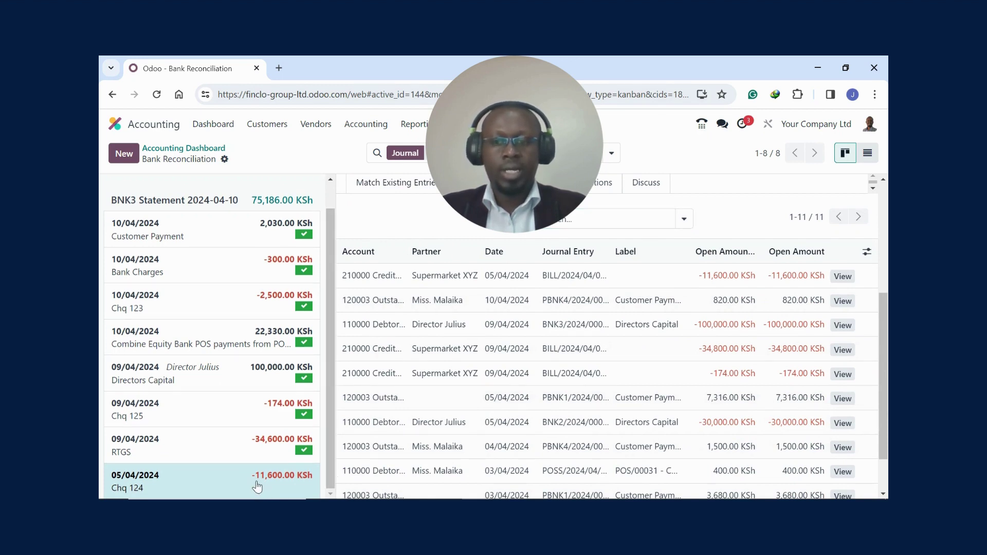
click(639, 281)
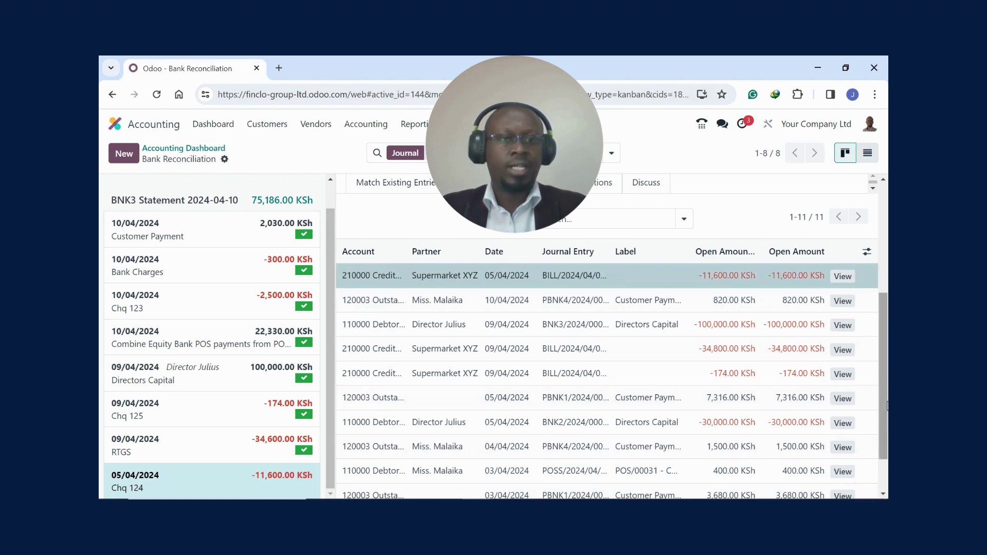
scroll(884, 346, up, 1)
scroll(884, 346, up, 3)
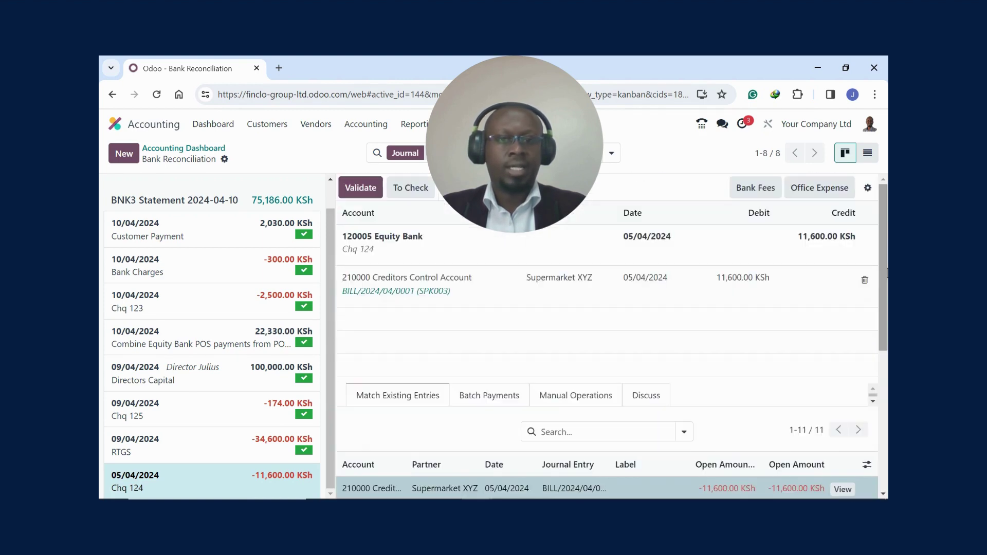
click(352, 193)
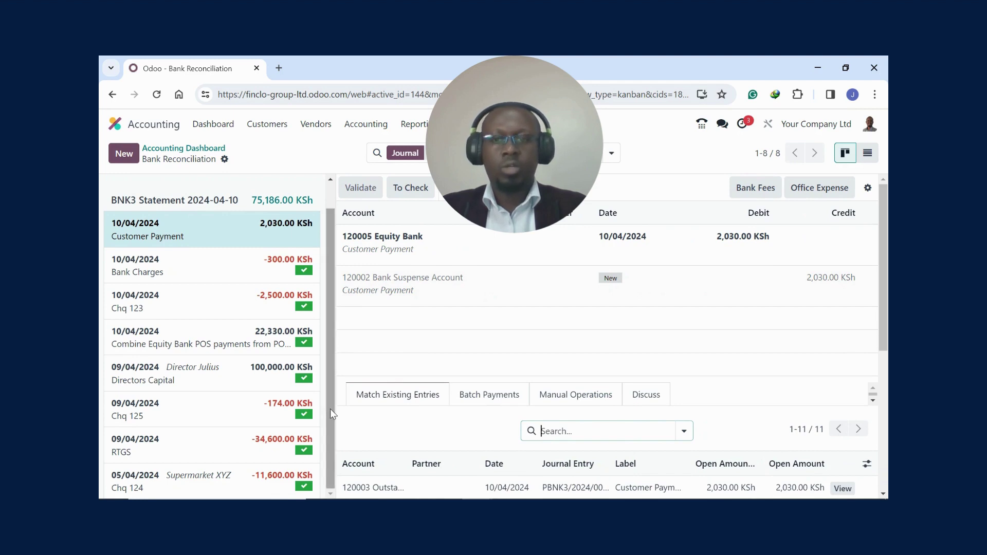
Reset the 300 KSh Bank Charges line, re-post it via Bank Fees to 513800 Bank Charges, and validate
drag(330, 409, 323, 341)
click(258, 296)
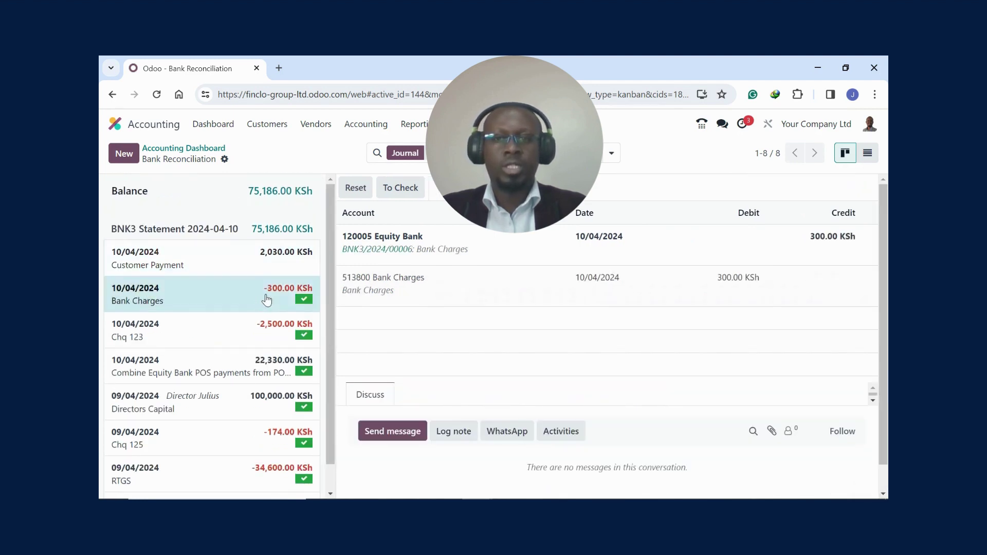
click(354, 191)
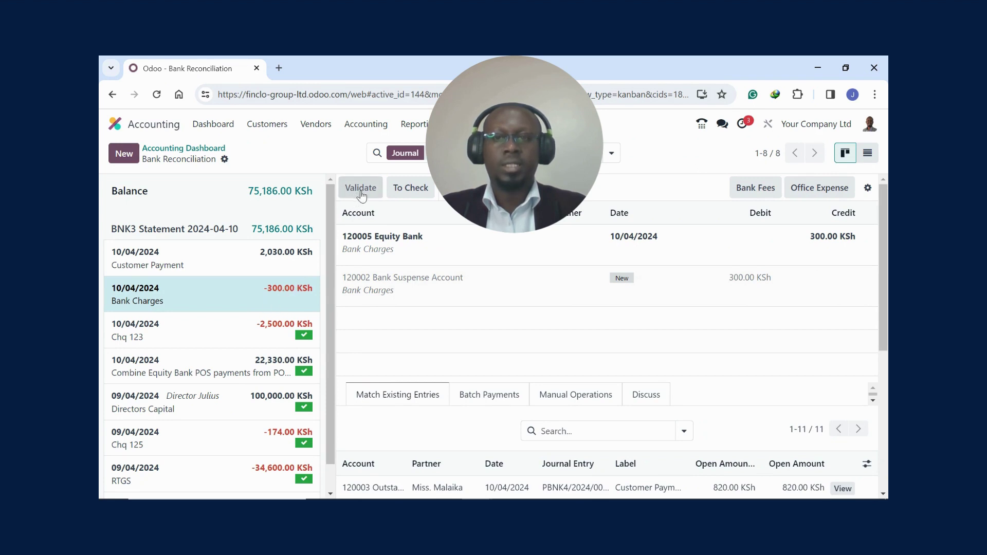
click(754, 187)
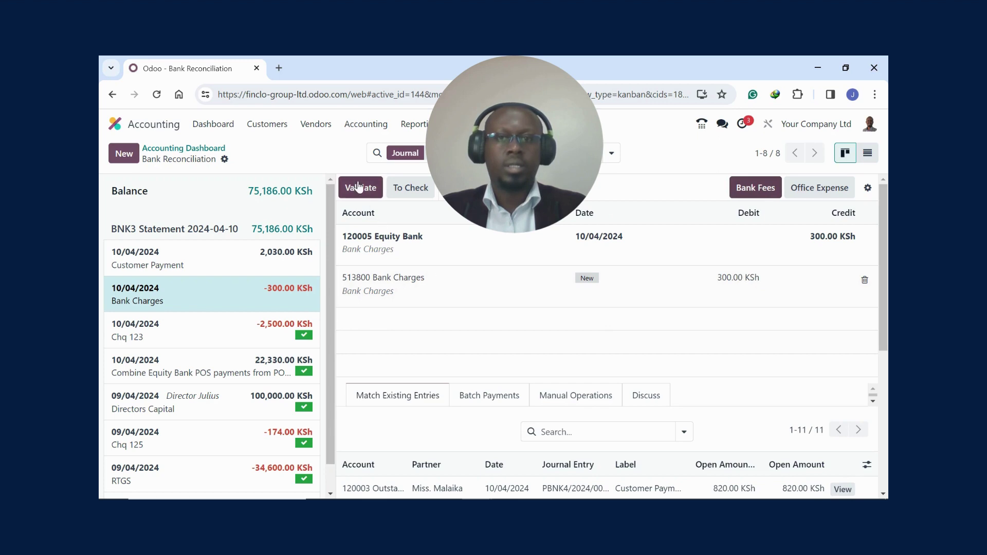
click(359, 186)
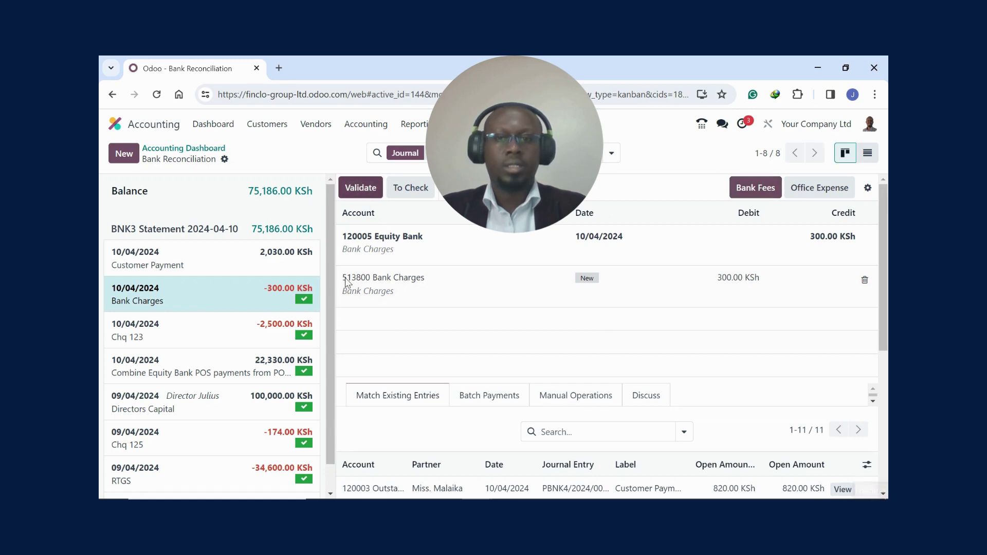
click(171, 152)
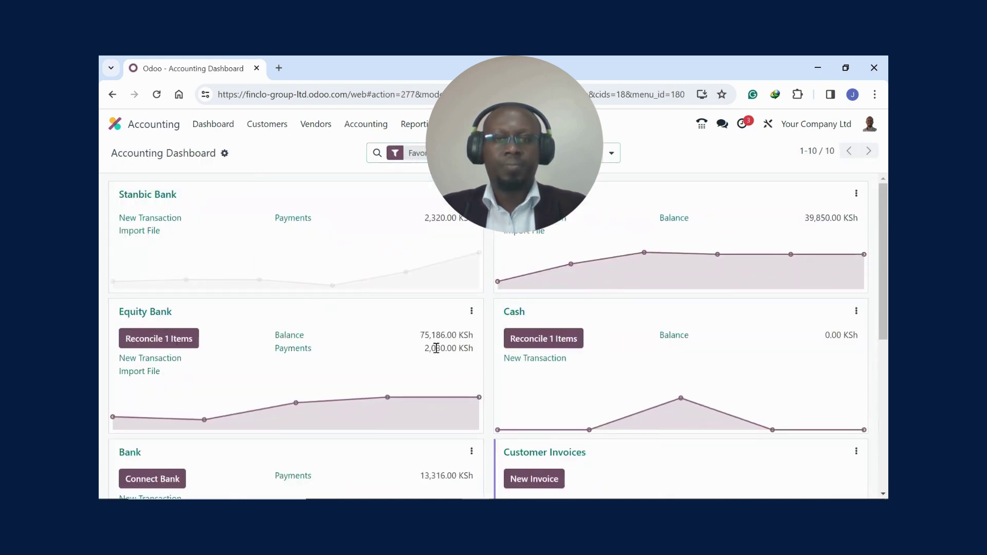
Match the 2,030 KSh Customer Payment to its Outstanding Receipts entry and validate it
click(162, 340)
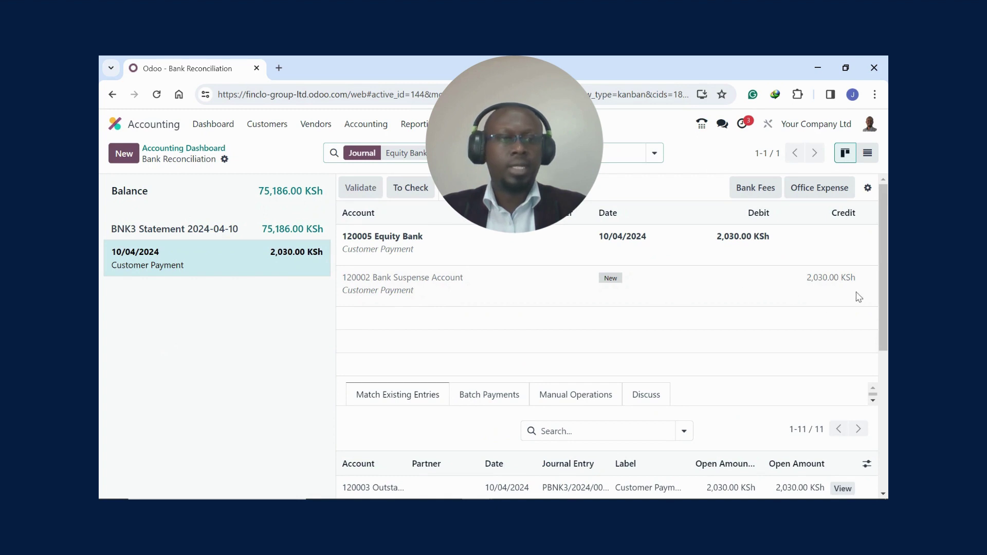
scroll(874, 303, down, 2)
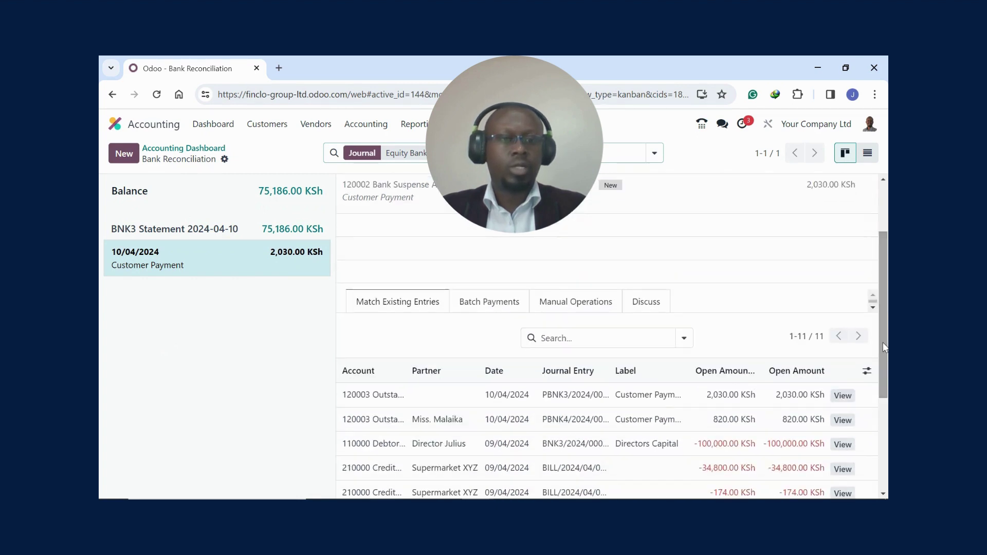
click(725, 399)
scroll(881, 267, up, 2)
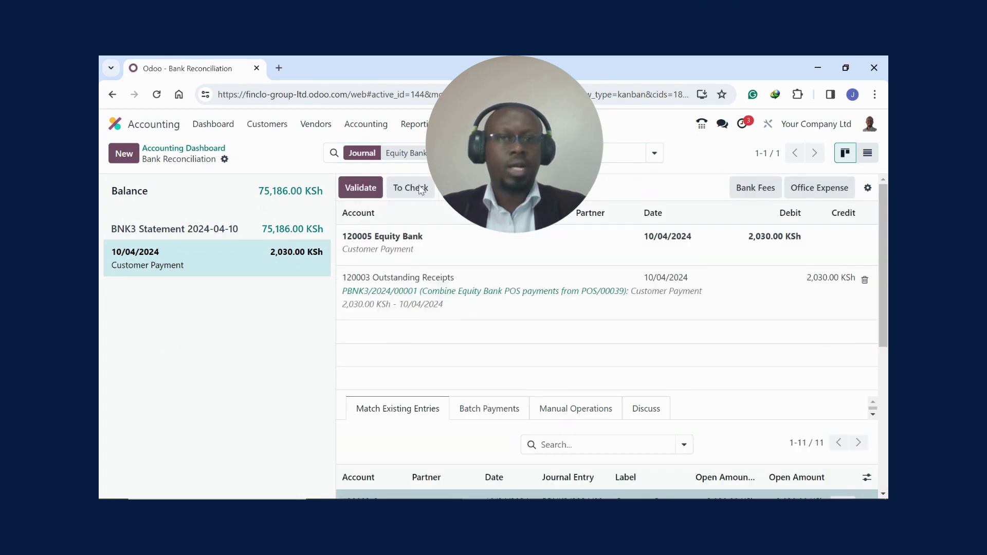
click(367, 189)
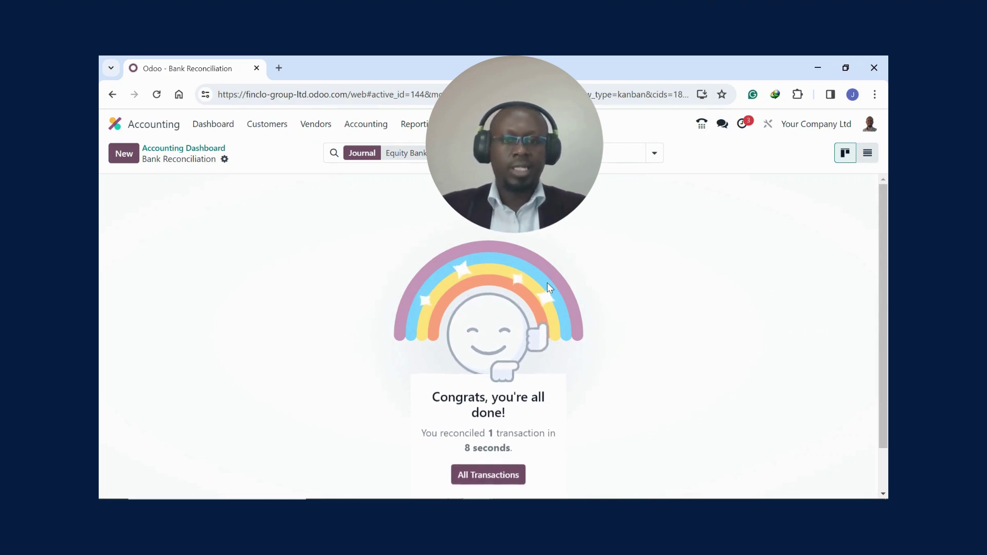
click(213, 135)
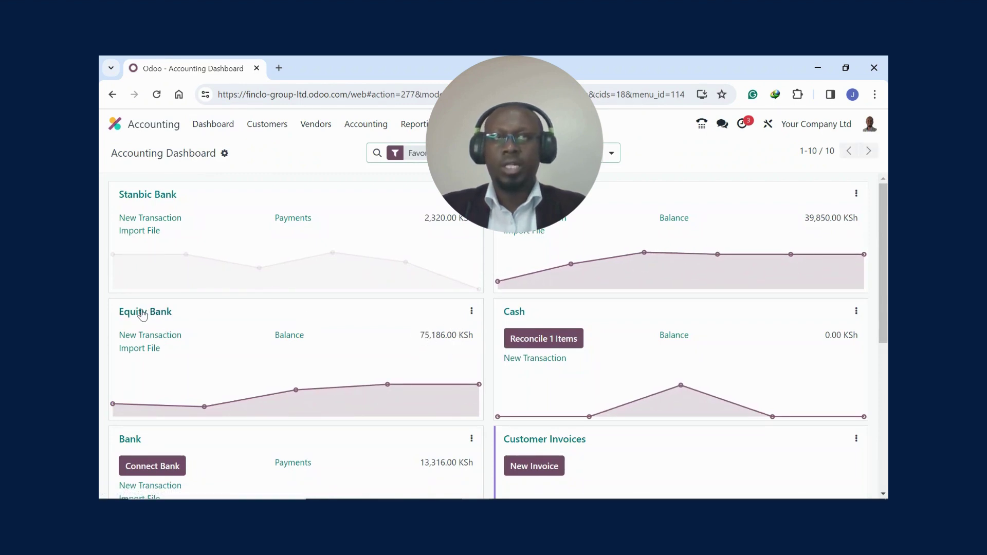
Reopen the Equity Bank statement lines and begin an internal log note on the Customer Payment
click(143, 315)
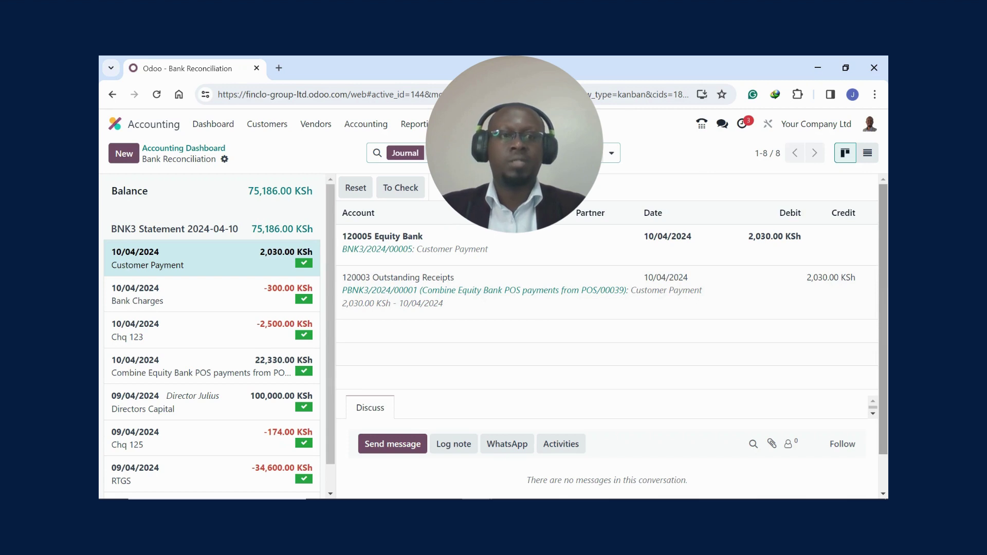
drag(880, 335, 883, 392)
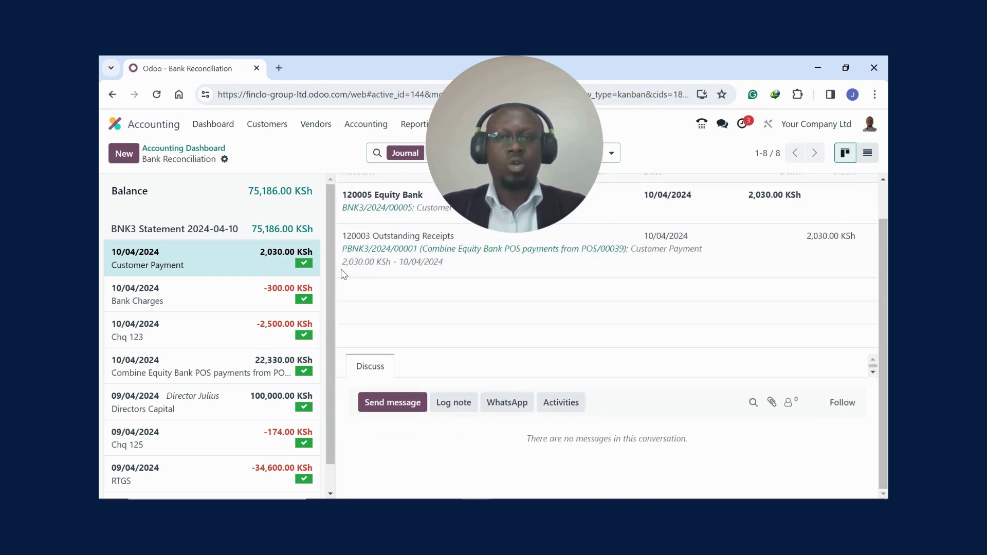
click(452, 406)
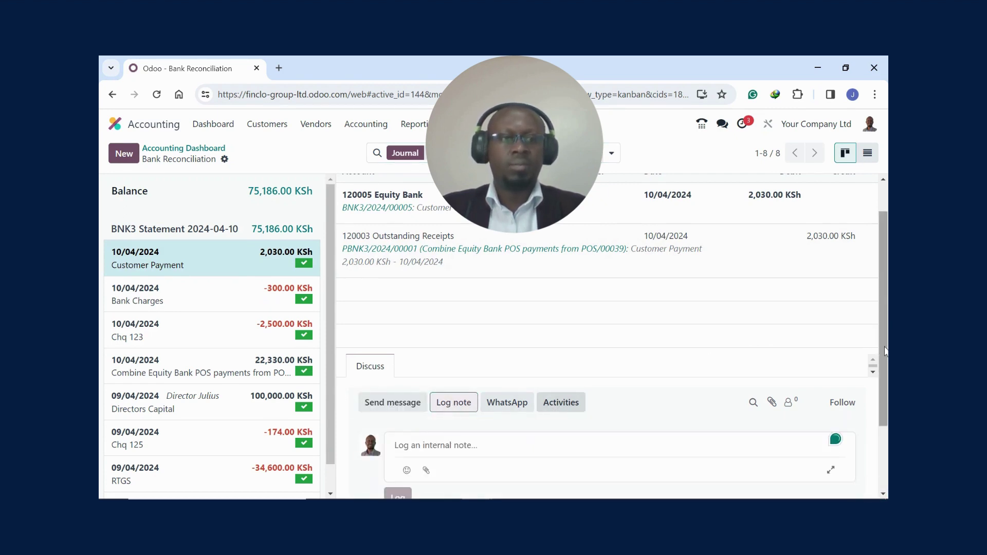
Open the activity scheduling form and close it without scheduling anything
drag(884, 351, 883, 391)
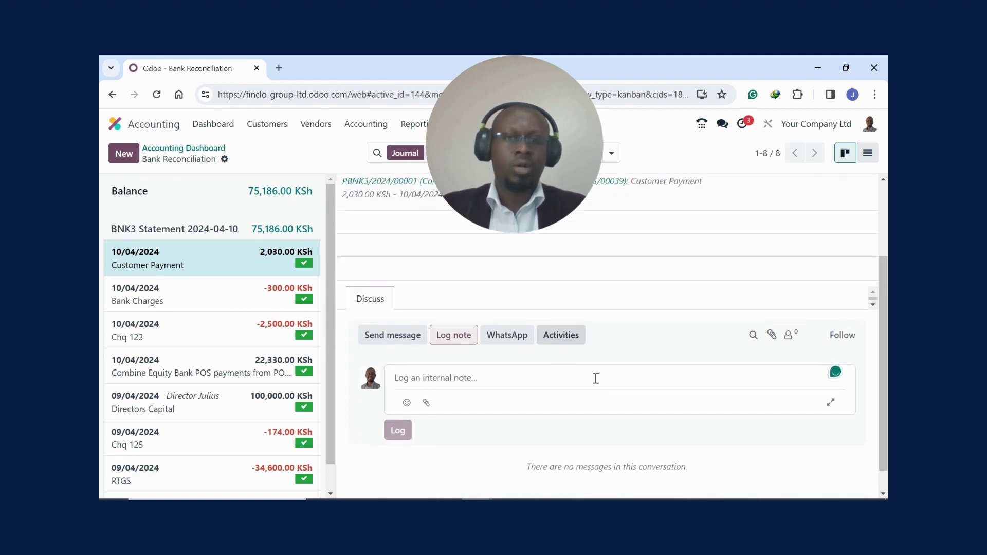
click(560, 335)
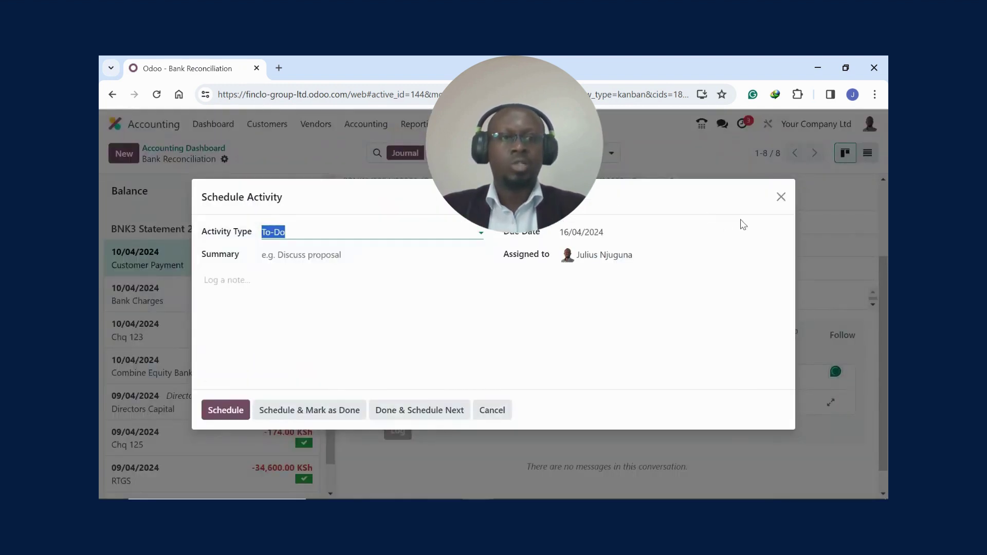
click(781, 197)
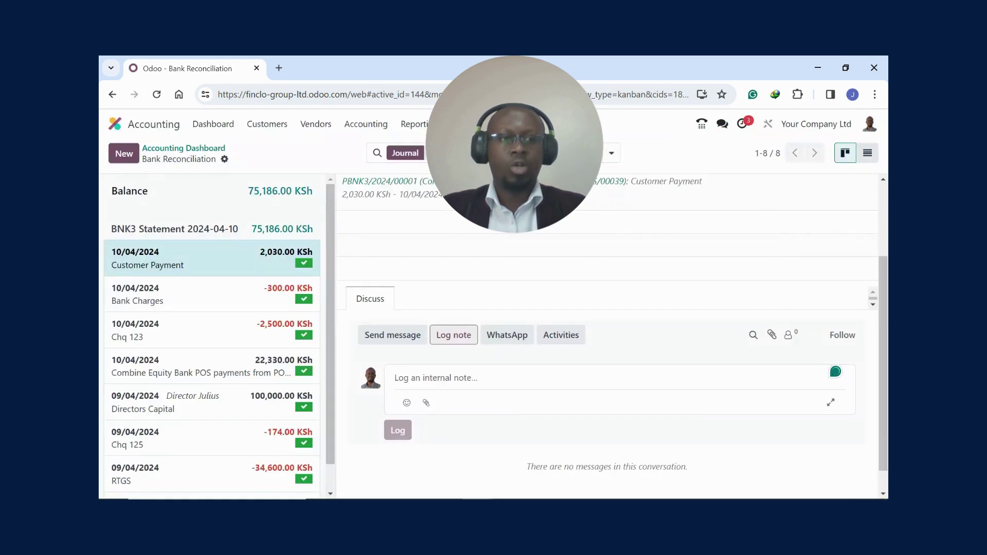